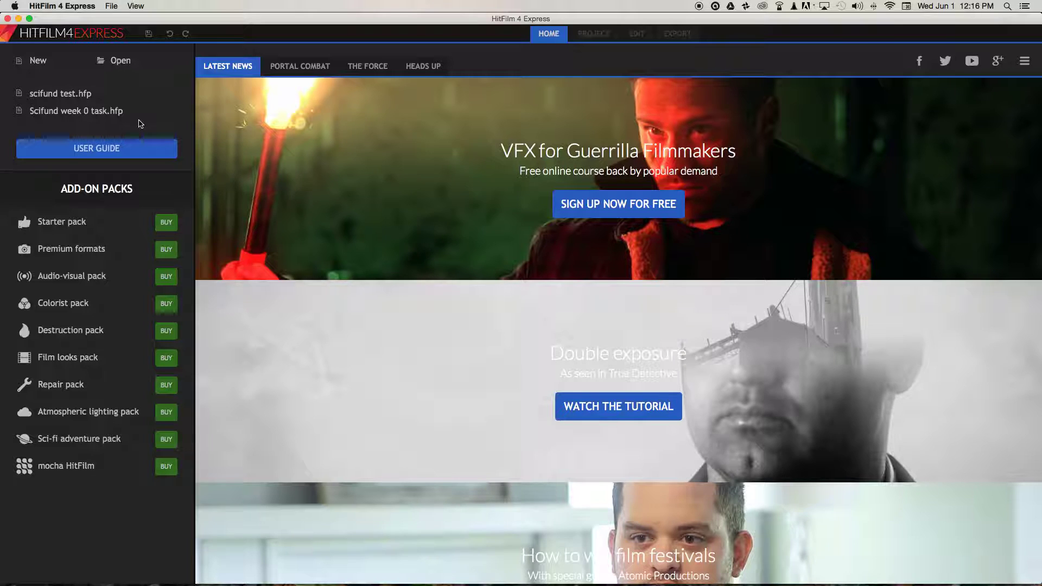
# Create a new project from the 1080p Full HD @ 30 fps template with a 44100 Hz audio sample rate, and start editing
pyautogui.click(35, 58)
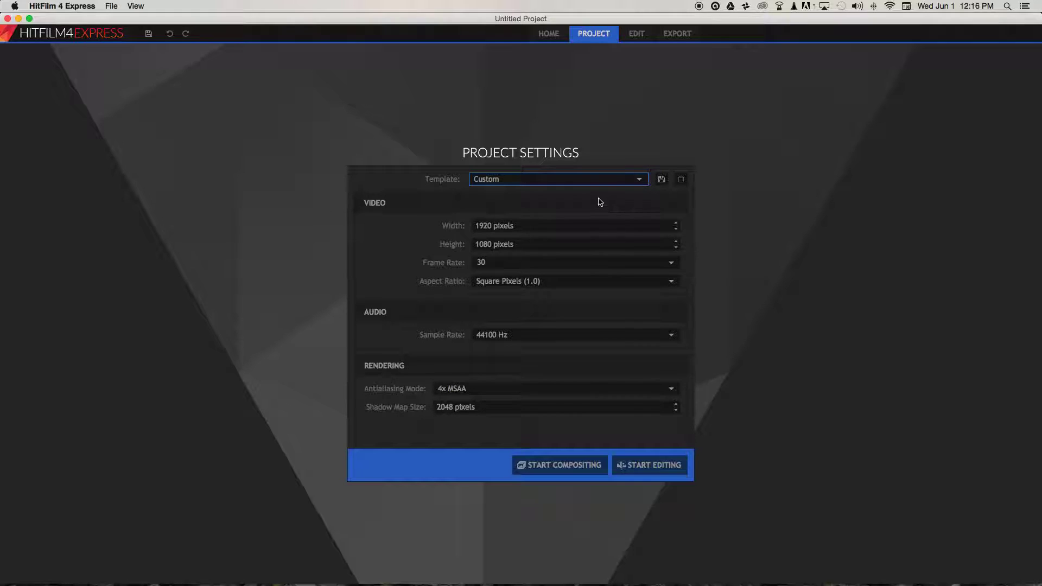
pyautogui.click(606, 178)
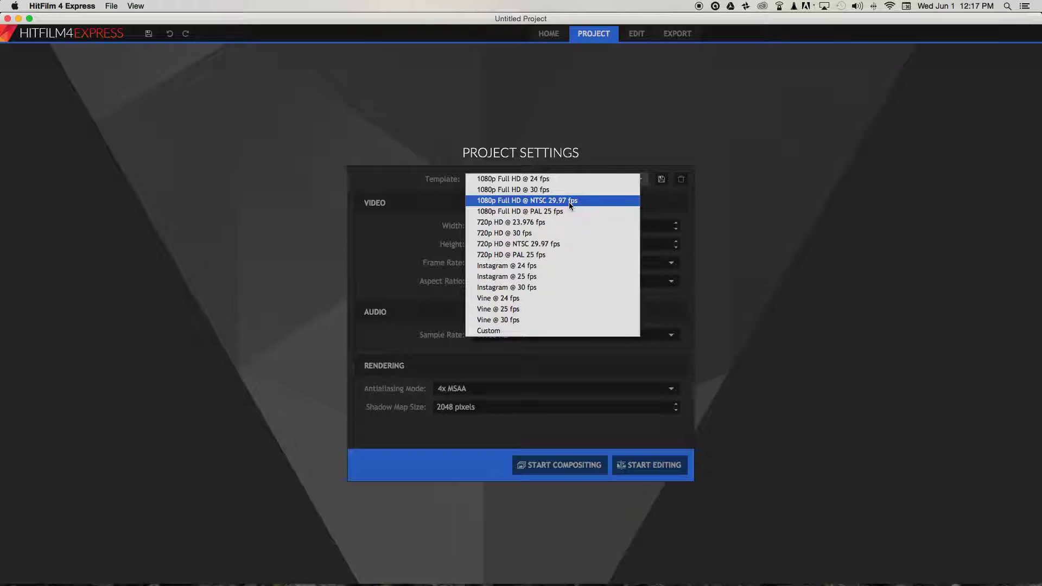
pyautogui.click(531, 191)
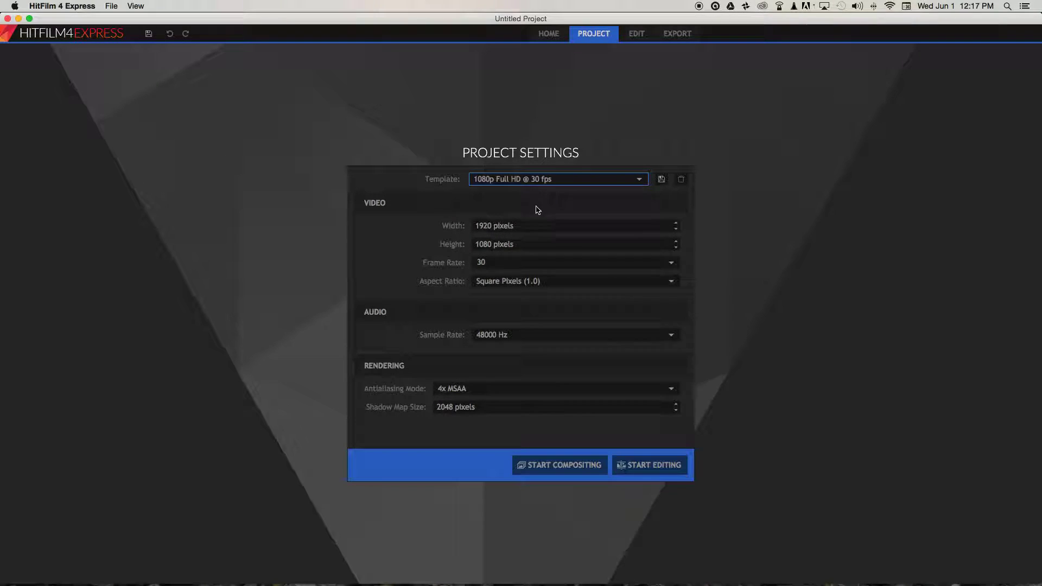
pyautogui.click(541, 338)
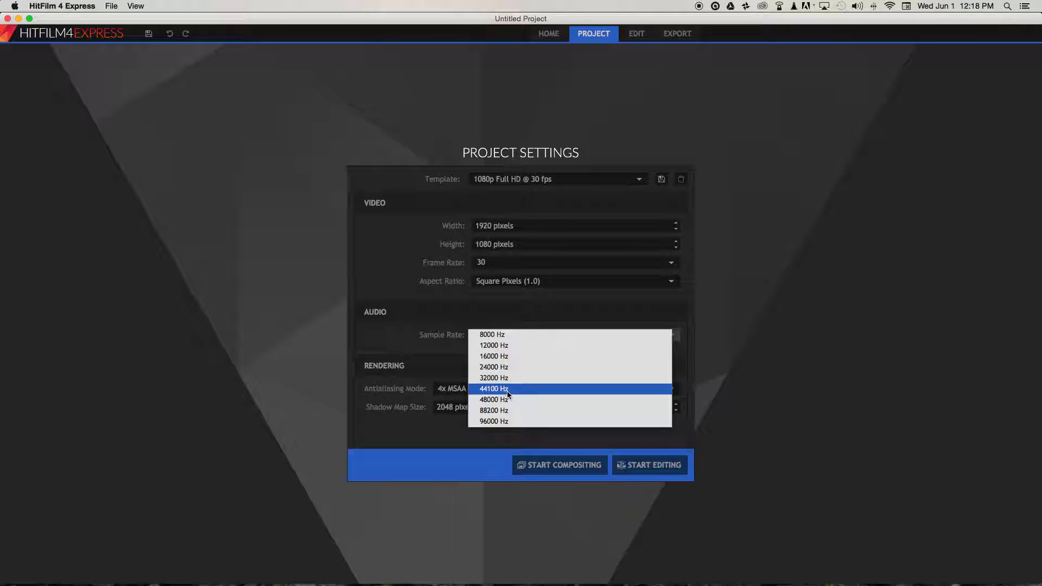
pyautogui.click(489, 391)
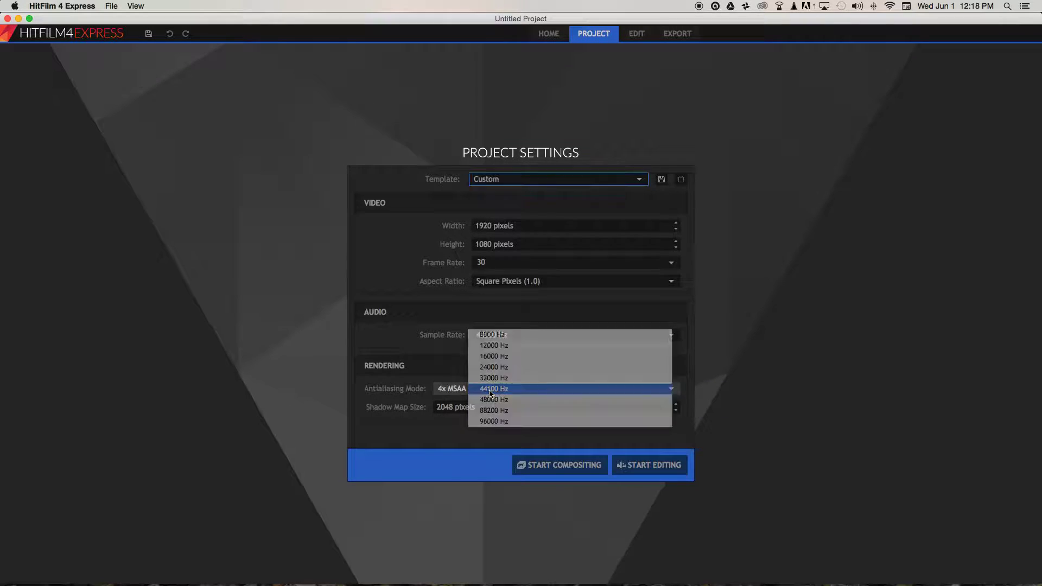
pyautogui.click(655, 466)
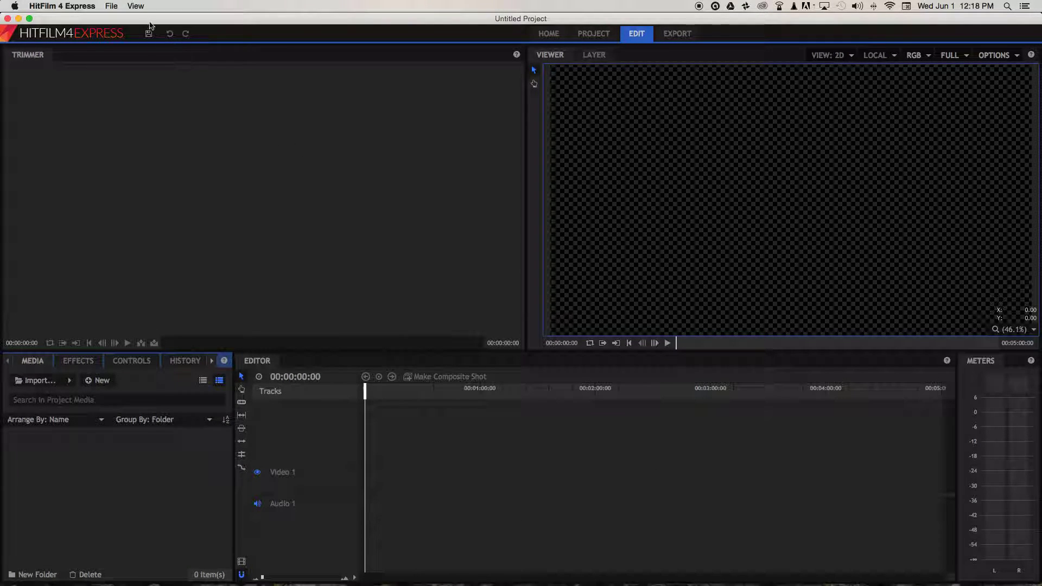
# Save the project as "Master Project - Plovers"
pyautogui.click(110, 6)
pyautogui.click(120, 57)
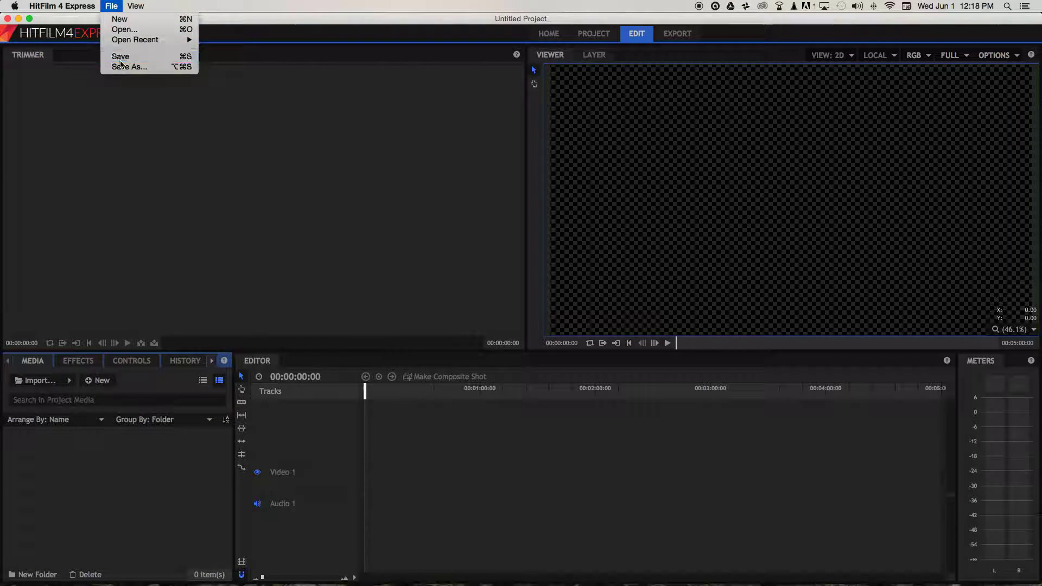
pyautogui.write('Mas')
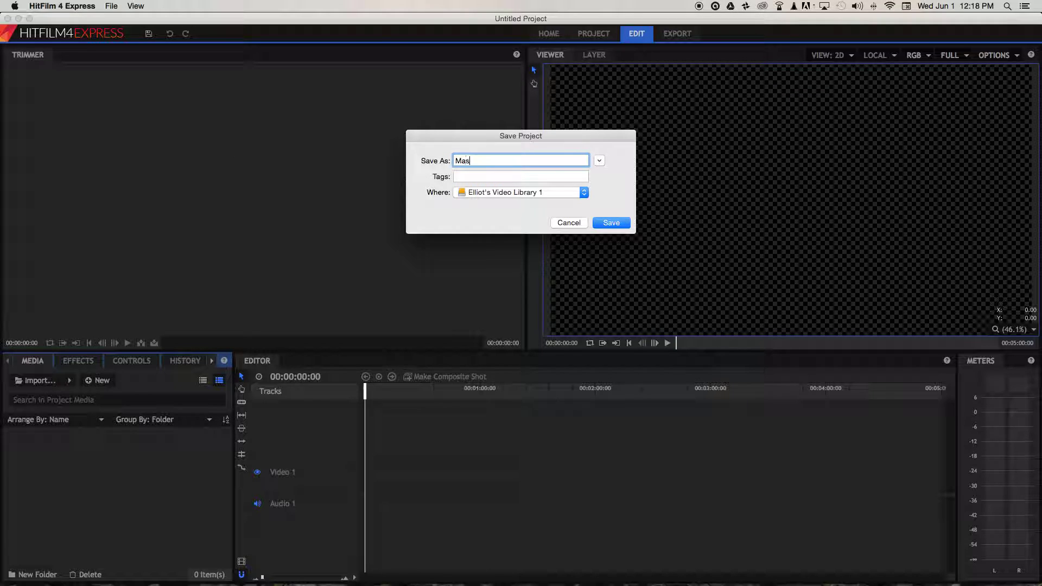
pyautogui.write('ter Project - Plovers')
pyautogui.press('Return')
# Switch to Finder and import the six ExampleClips movies from 0009 to 0093 and plover.wav into the project media
pyautogui.press('super+Tab')
pyautogui.press('super+Tab')
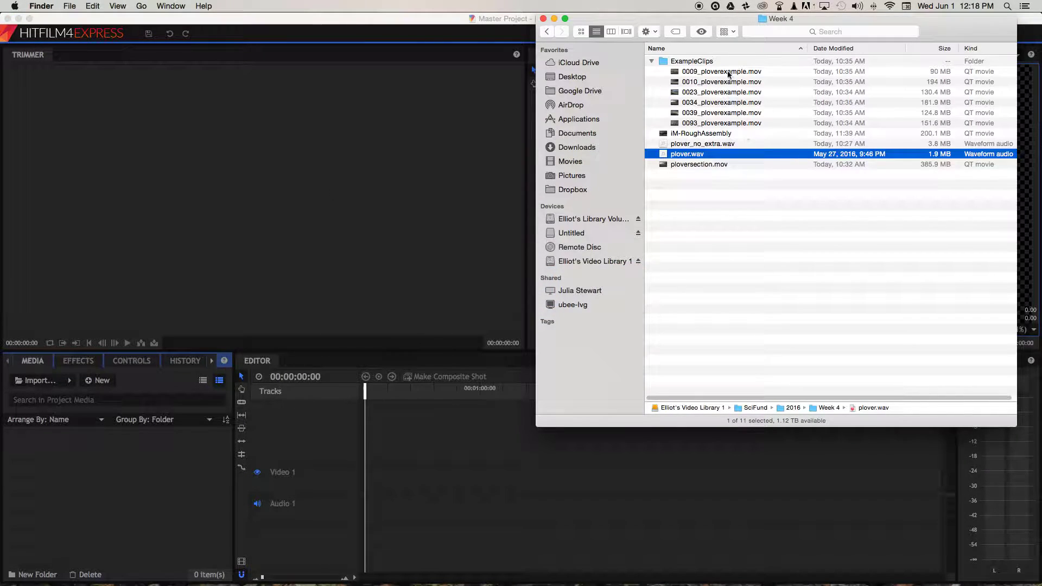
pyautogui.click(721, 72)
pyautogui.keyDown('shift'); pyautogui.click(713, 123); pyautogui.keyUp('shift')
pyautogui.moveTo(713, 123); pyautogui.dragTo(156, 462)
pyautogui.moveTo(699, 155); pyautogui.dragTo(57, 471)
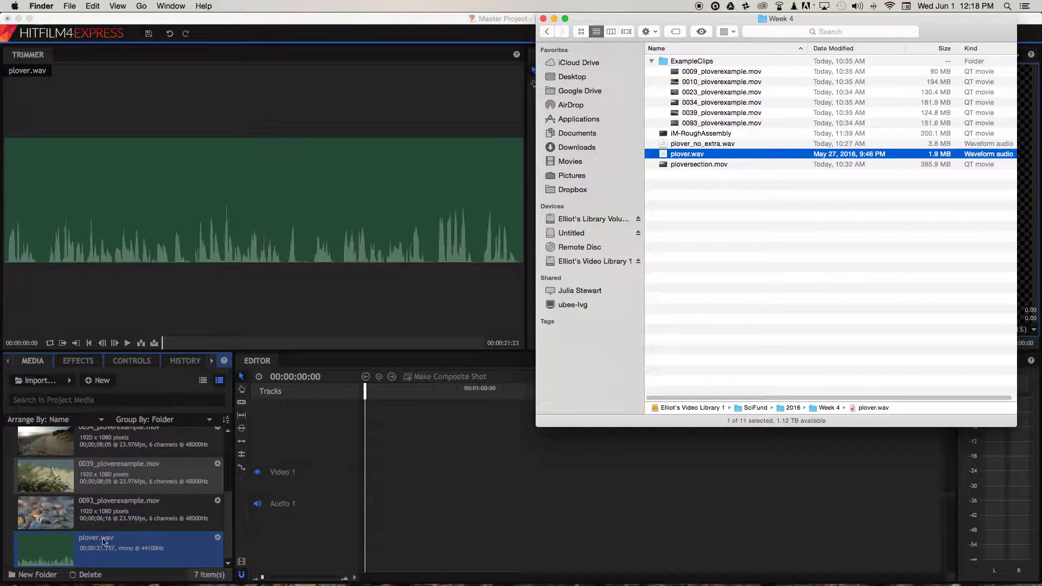
pyautogui.scroll(2, 120, 529)
pyautogui.scroll(2, 121, 529)
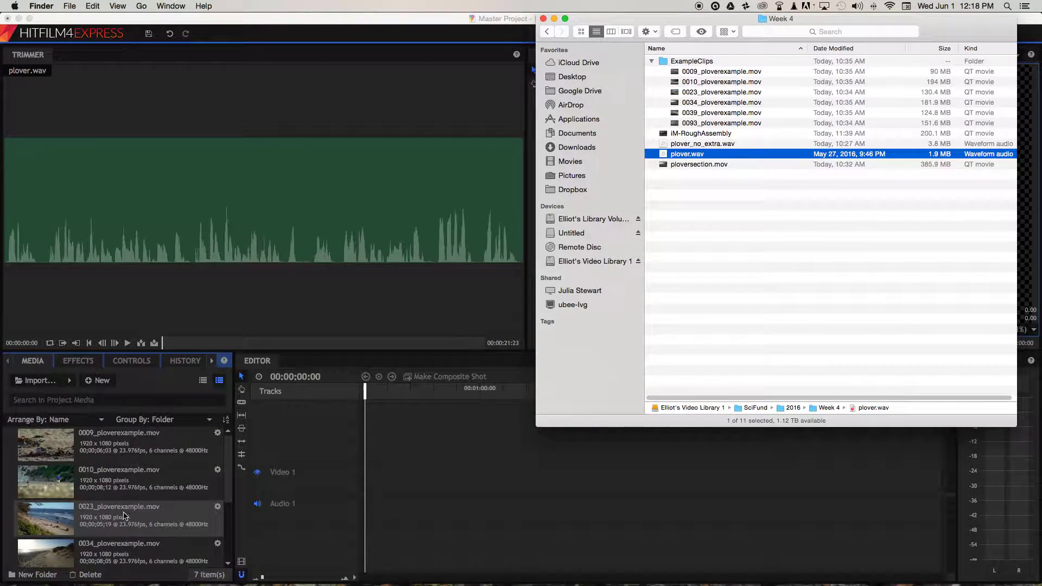
# Preview the imported plover clips and compare their resolution, duration and frame rate in the project media
pyautogui.click(146, 449)
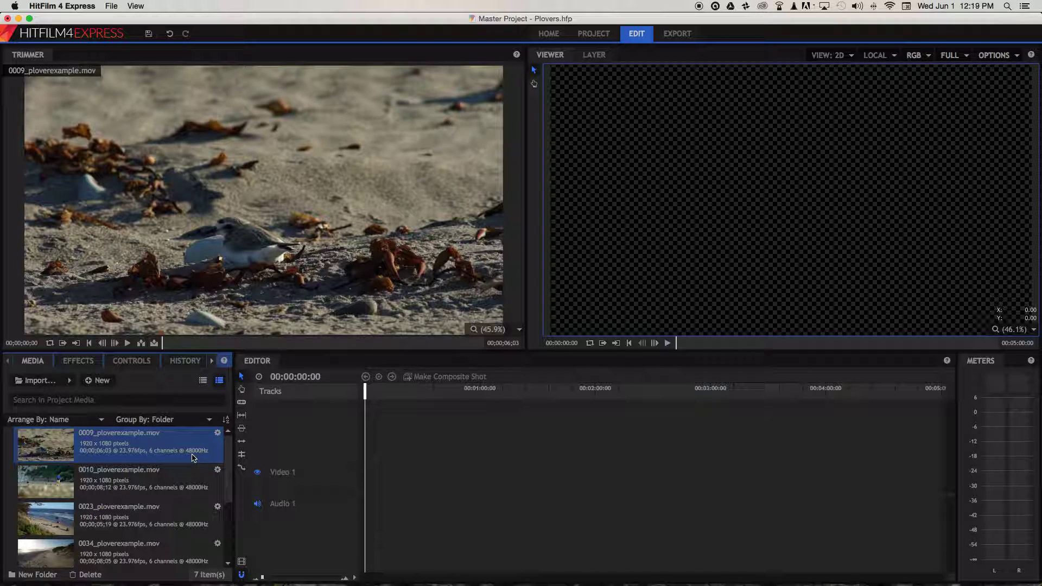
pyautogui.click(115, 474)
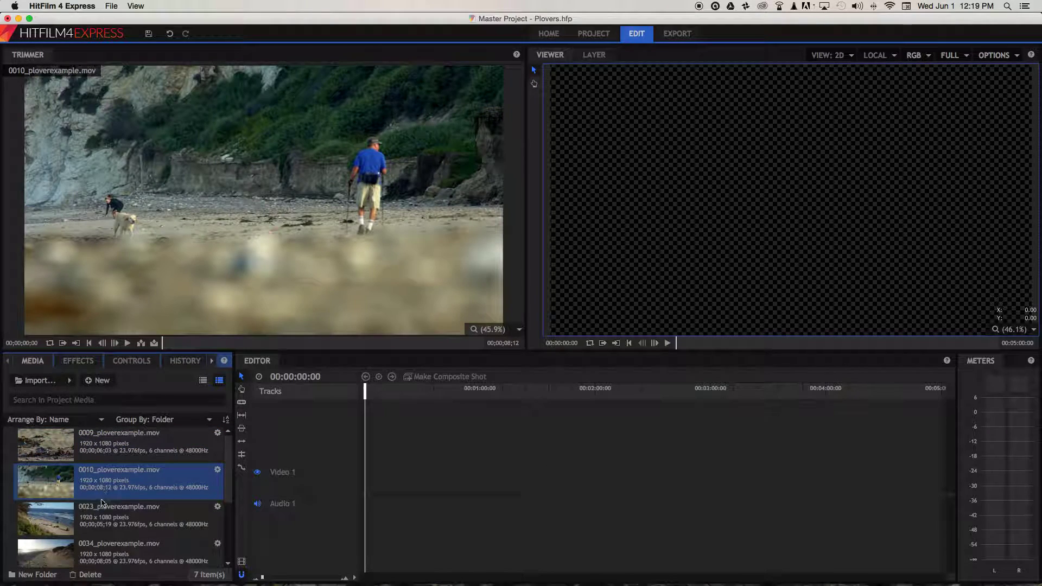
pyautogui.click(101, 514)
pyautogui.click(108, 460)
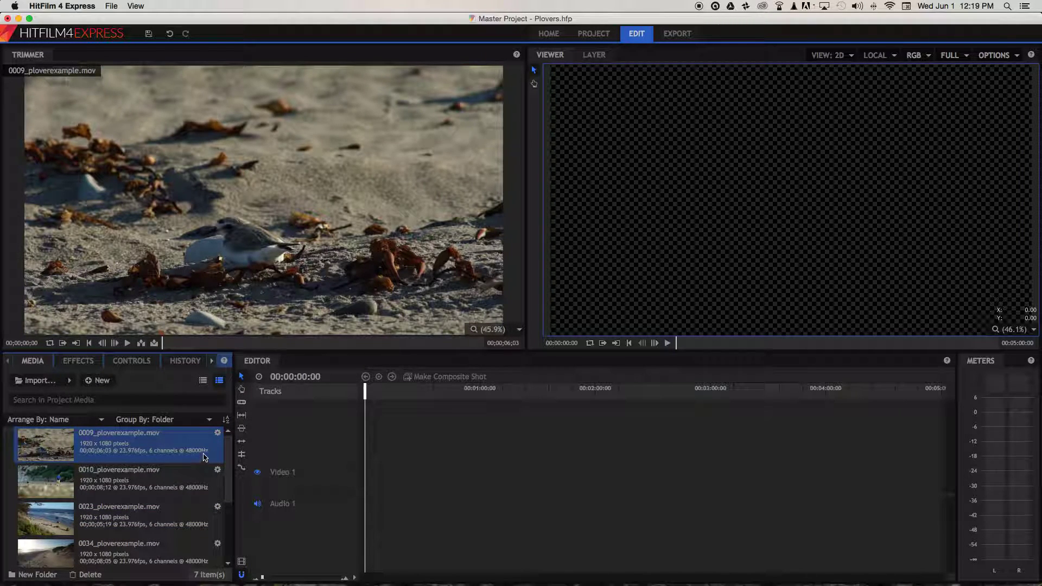
pyautogui.click(141, 474)
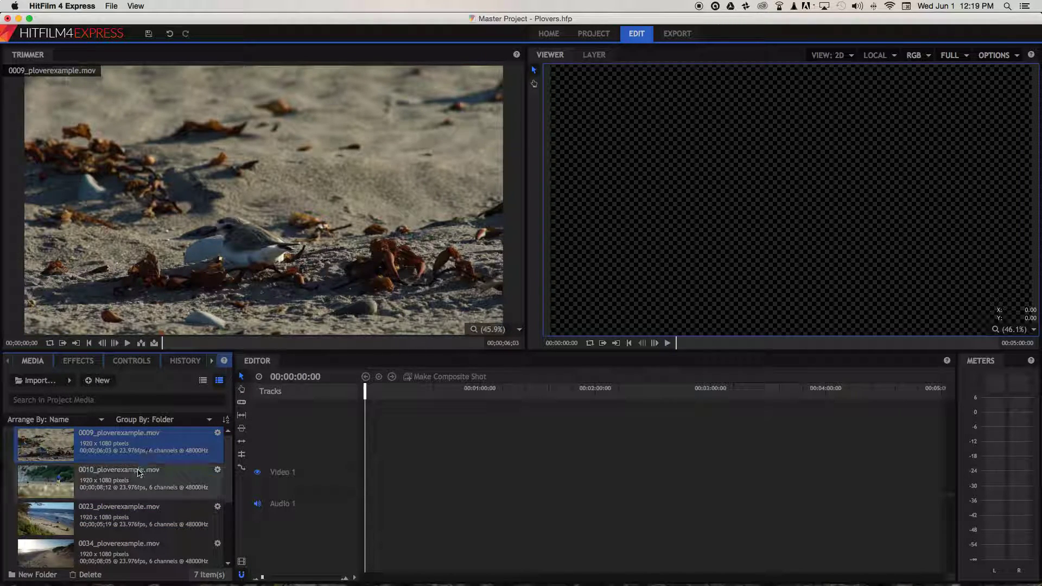
pyautogui.click(151, 454)
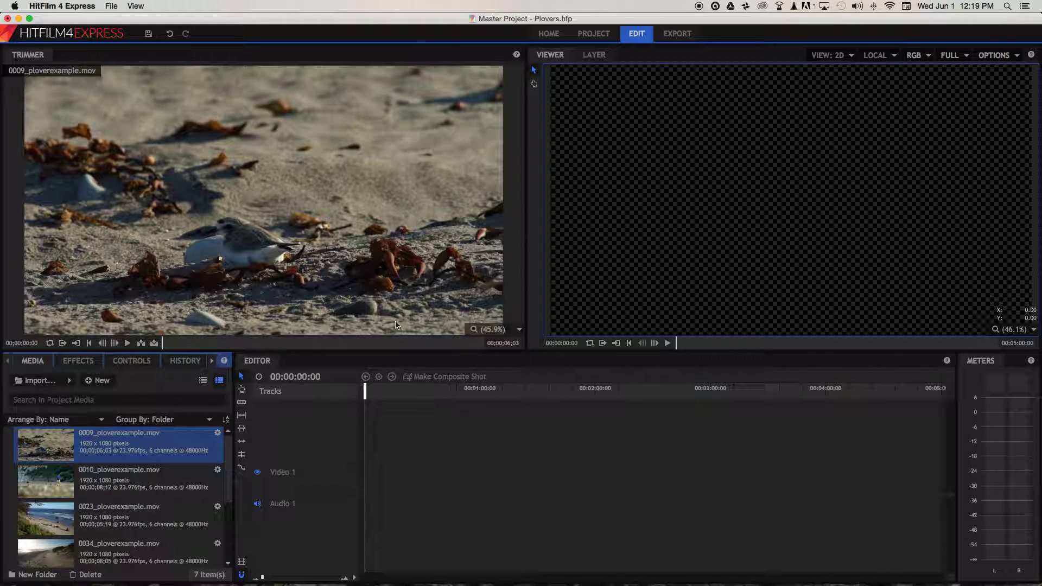
pyautogui.scroll(-3, 52, 457)
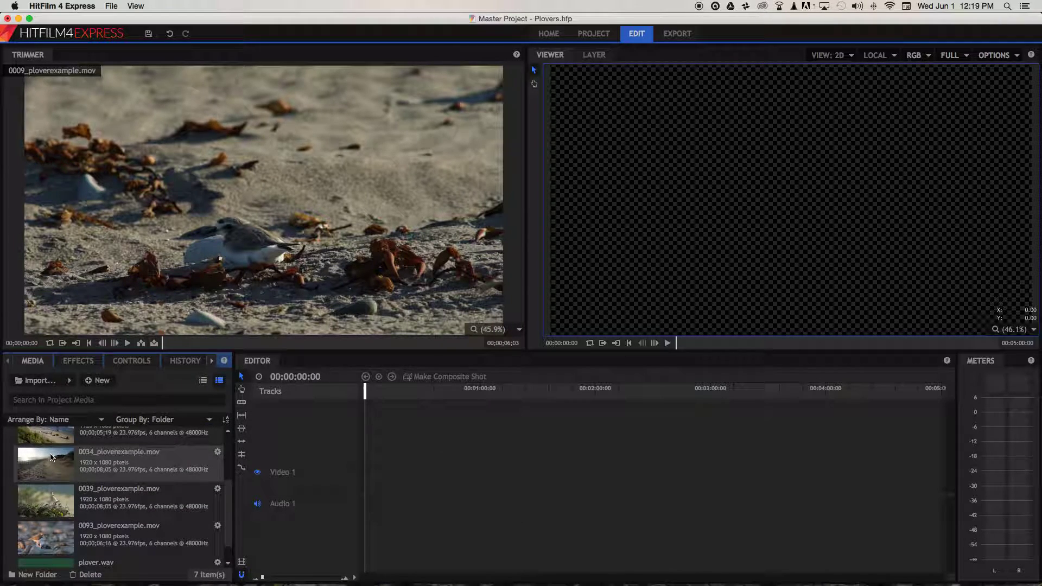
pyautogui.click(53, 437)
pyautogui.scroll(2, 57, 488)
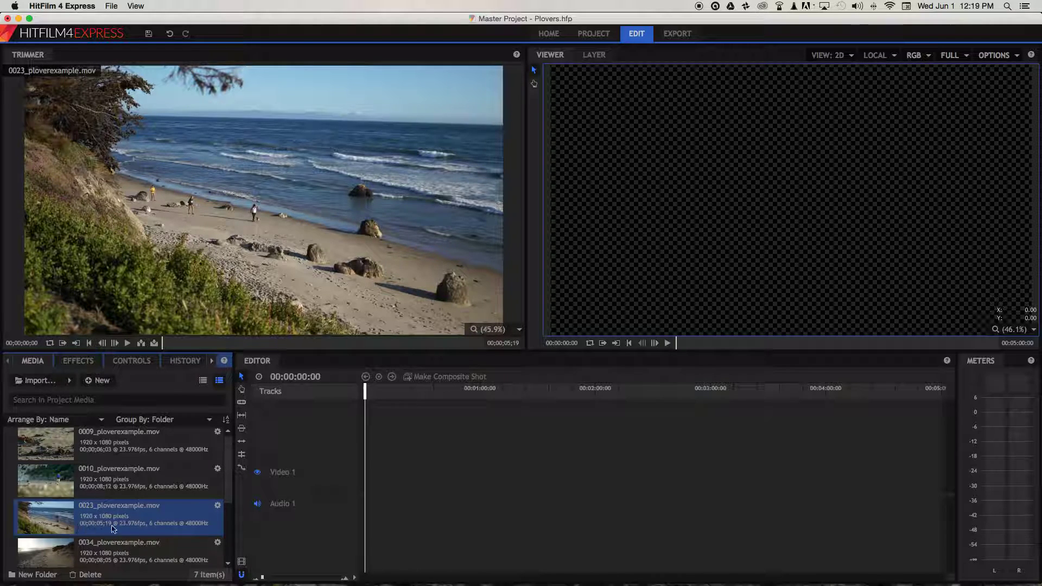
# Switch to Finder, examine the source clips and the file info of 0034_ploverexample.mov, and close the Week 4 folder window
pyautogui.press('super+Tab')
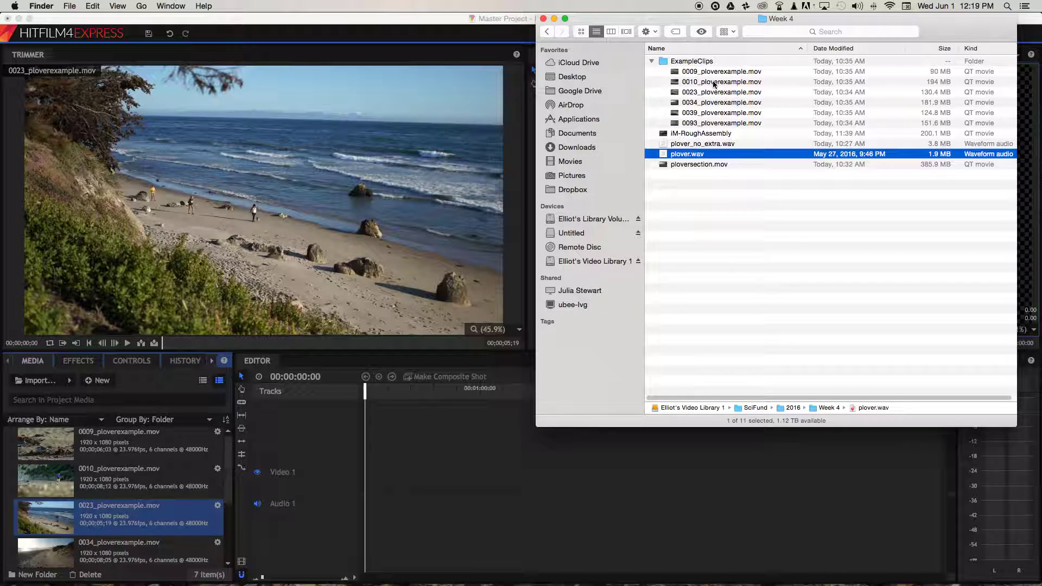
pyautogui.click(716, 81)
pyautogui.click(719, 73)
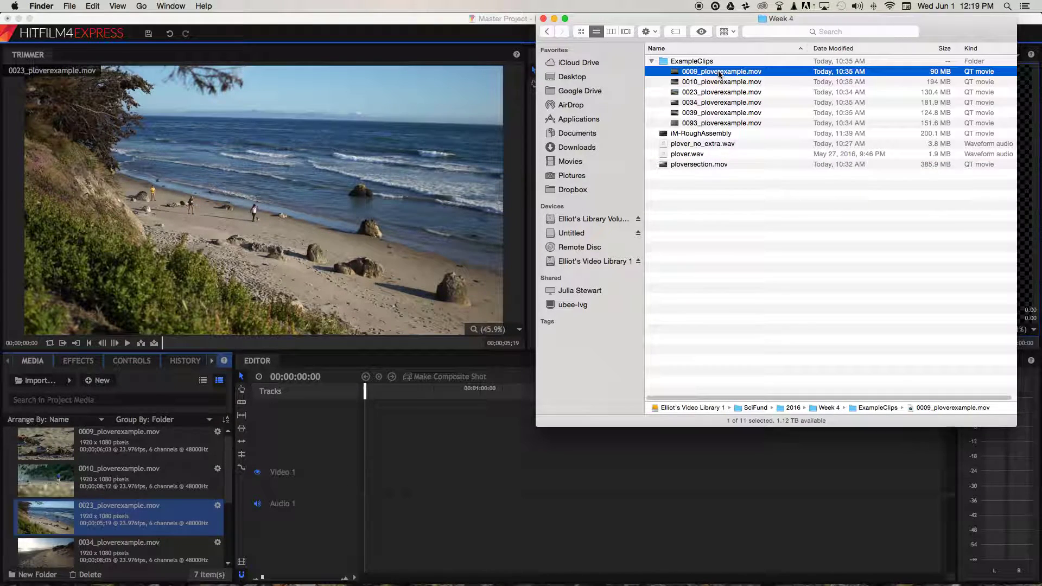
pyautogui.click(715, 103)
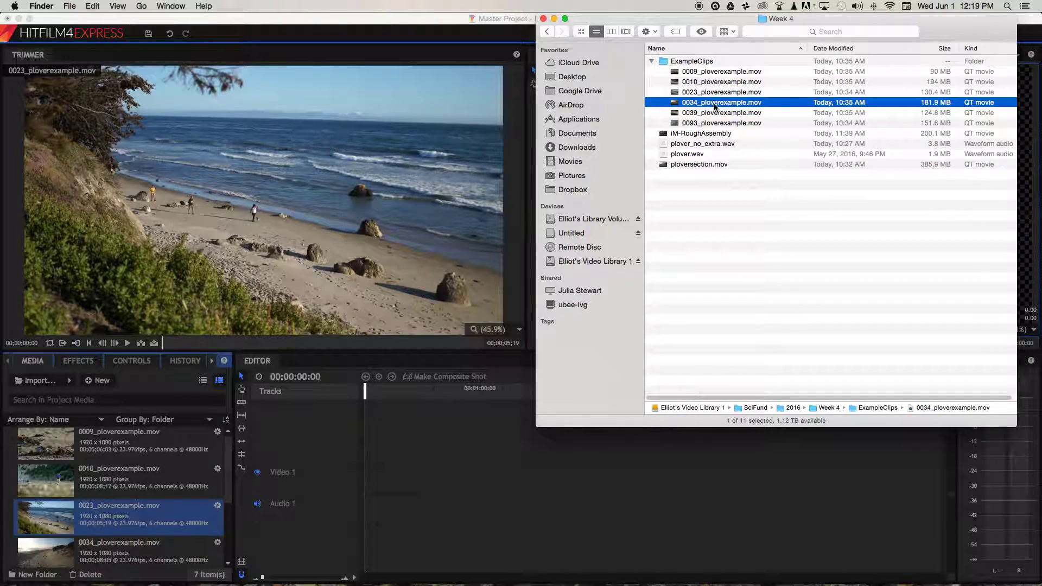
pyautogui.press('super+i')
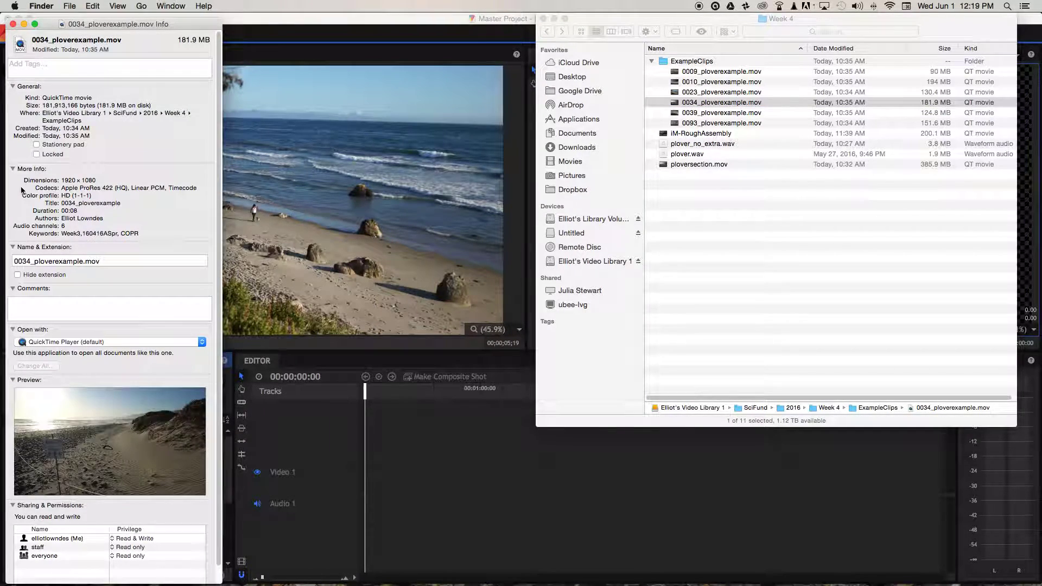
pyautogui.click(13, 24)
pyautogui.click(732, 93)
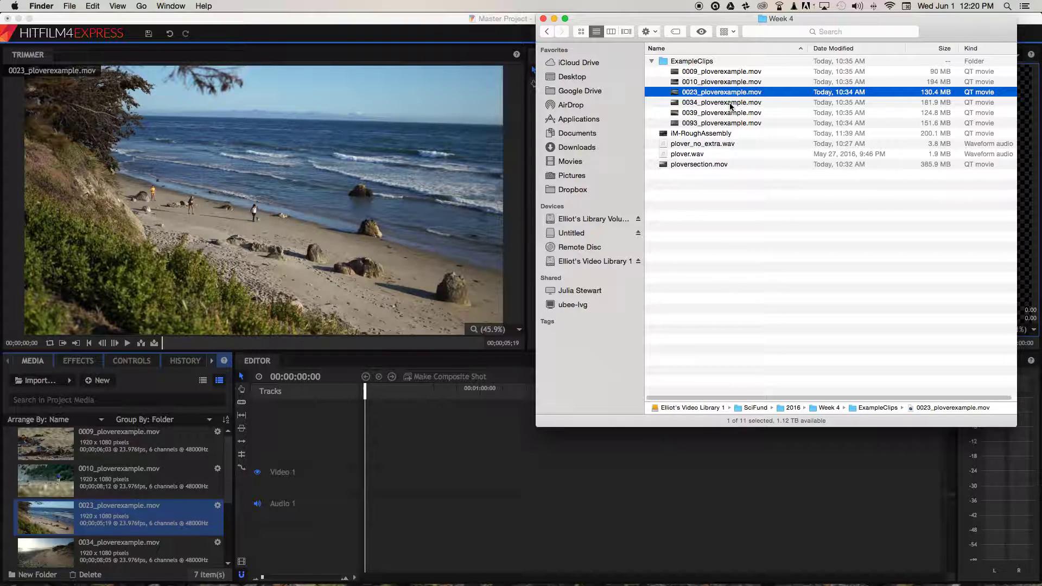
pyautogui.click(731, 103)
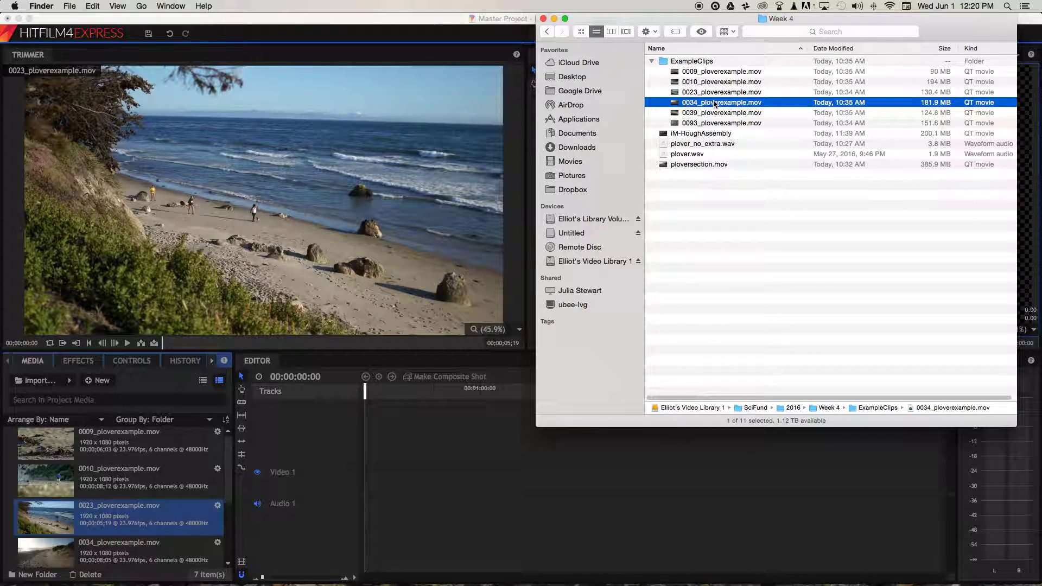
pyautogui.click(716, 93)
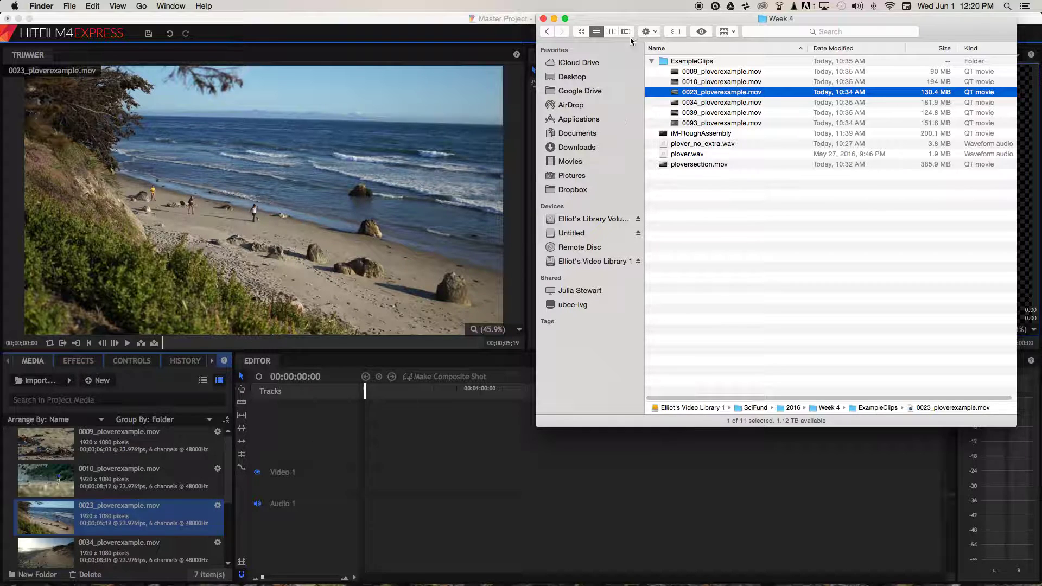
pyautogui.click(543, 19)
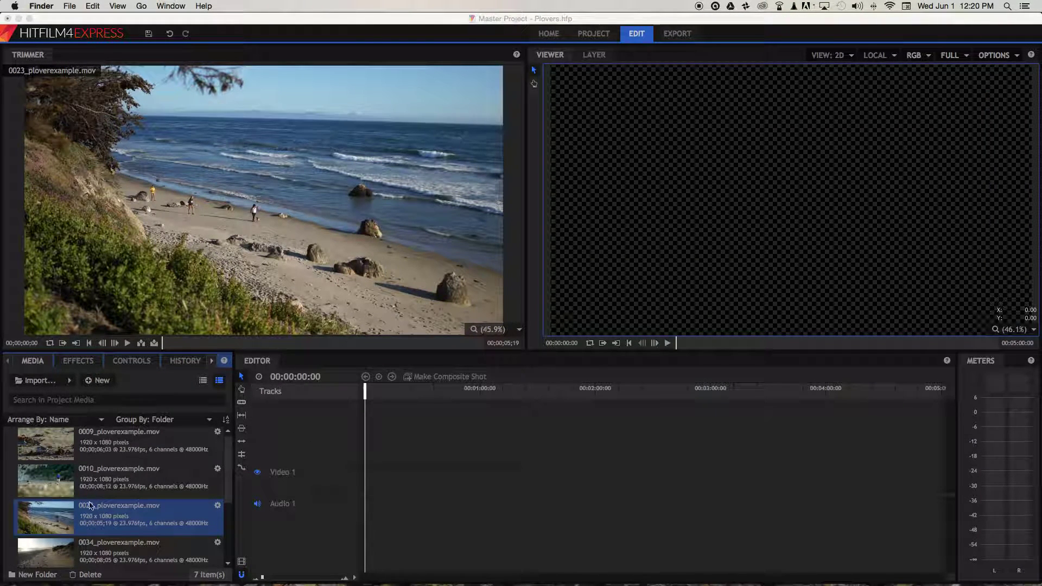
# Place 0023_ploverexample.mov at the timeline start, matching the sequence settings to the clip, and add plover.wav on a second audio track beneath it
pyautogui.moveTo(31, 519); pyautogui.dragTo(369, 480)
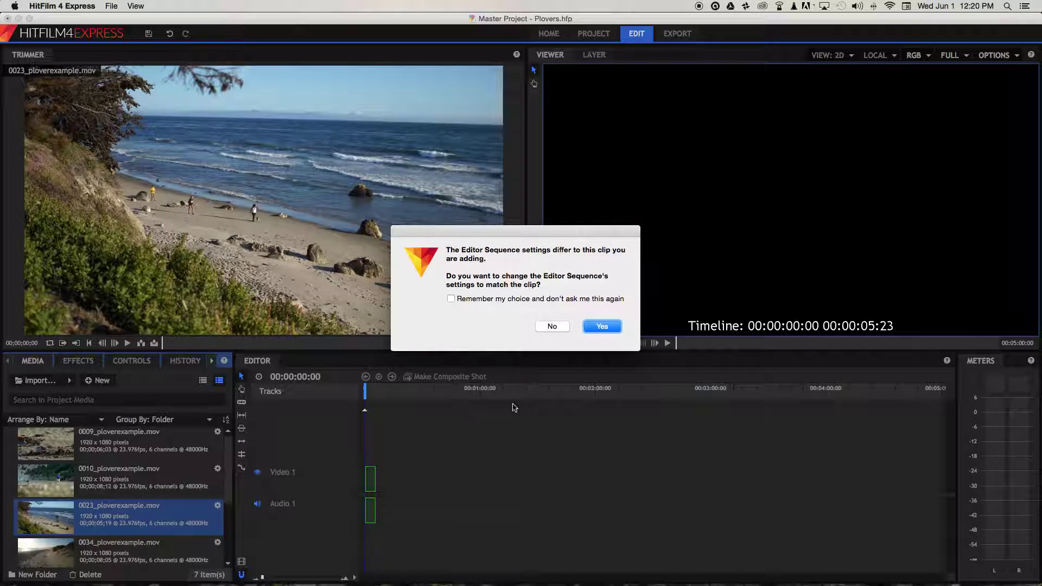
pyautogui.click(602, 326)
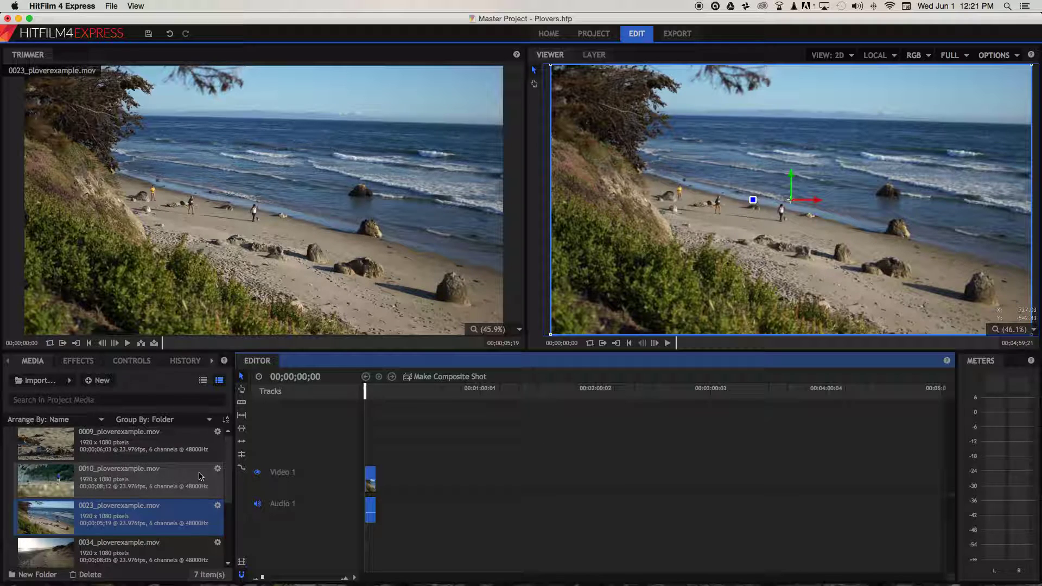
pyautogui.scroll(-5, 200, 476)
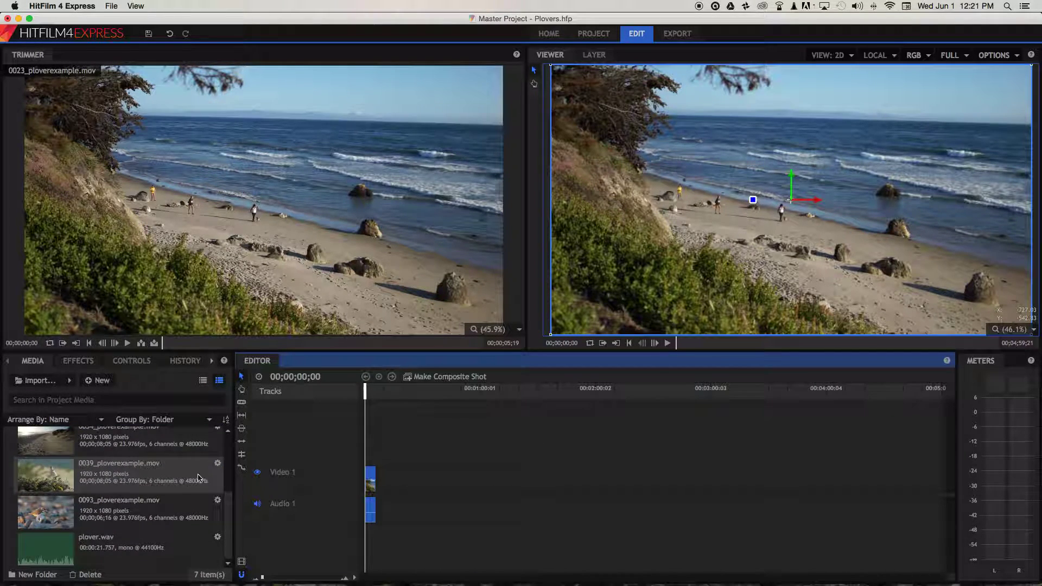
pyautogui.click(34, 548)
pyautogui.moveTo(31, 544); pyautogui.dragTo(368, 533)
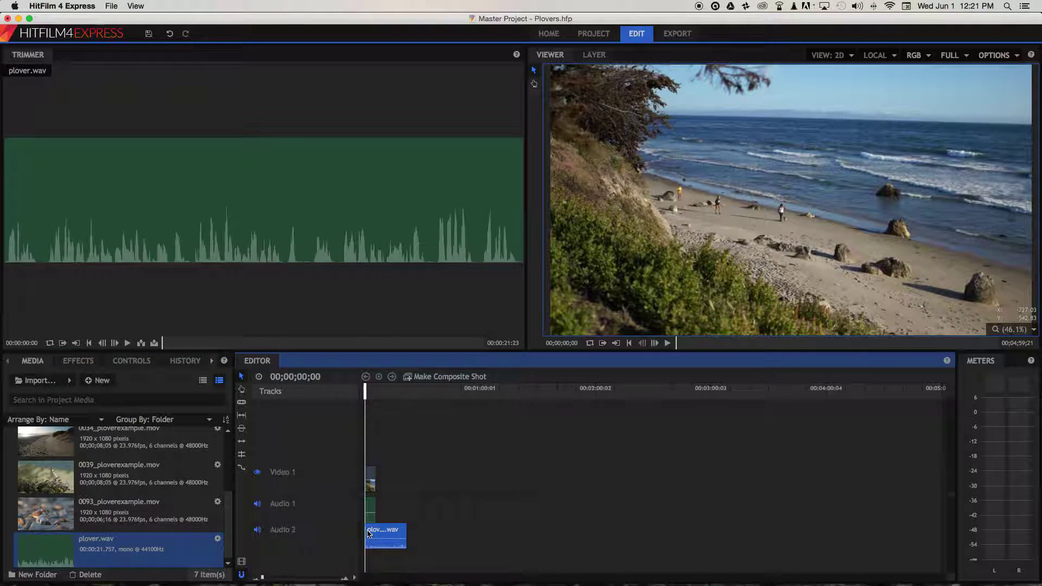
# Play the start of the narration and trim the end of the 0023 beach clip to 00;00;01;19
pyautogui.moveTo(262, 579); pyautogui.dragTo(272, 579)
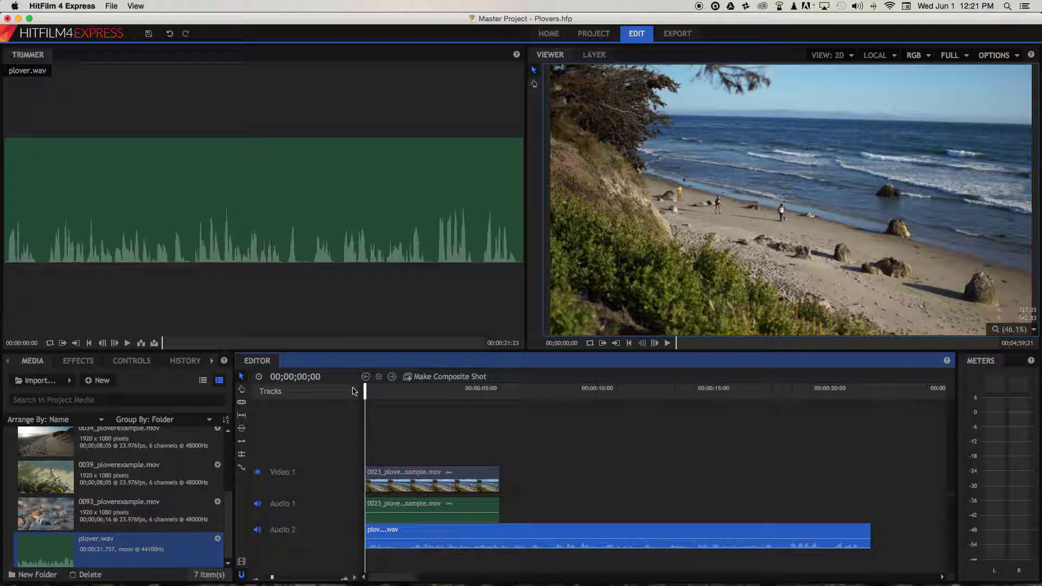
pyautogui.press('space')
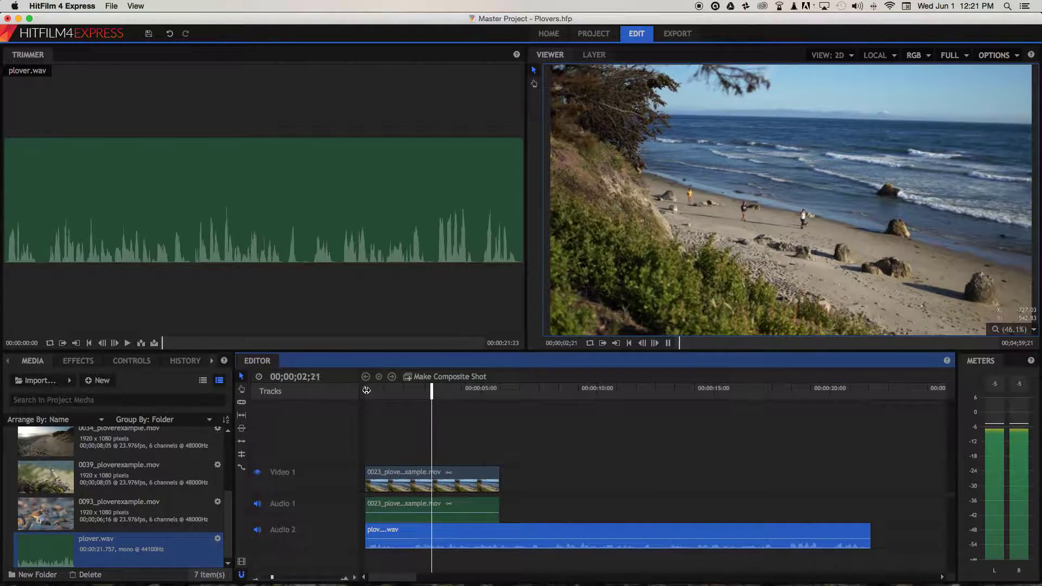
pyautogui.press('space')
pyautogui.moveTo(465, 391); pyautogui.dragTo(405, 396)
pyautogui.moveTo(497, 472); pyautogui.dragTo(406, 476)
# Add 0093_ploverexample.mov directly after the beach clip at 00;00;01;19 and play the sequence against the narration
pyautogui.moveTo(38, 512); pyautogui.dragTo(408, 507)
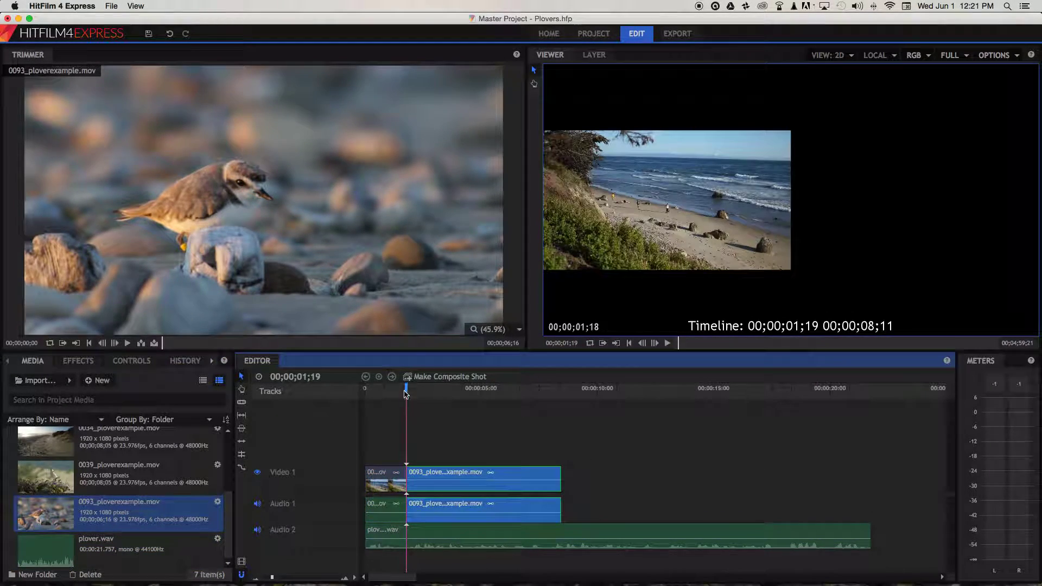
pyautogui.moveTo(404, 389); pyautogui.dragTo(390, 390)
pyautogui.press('space')
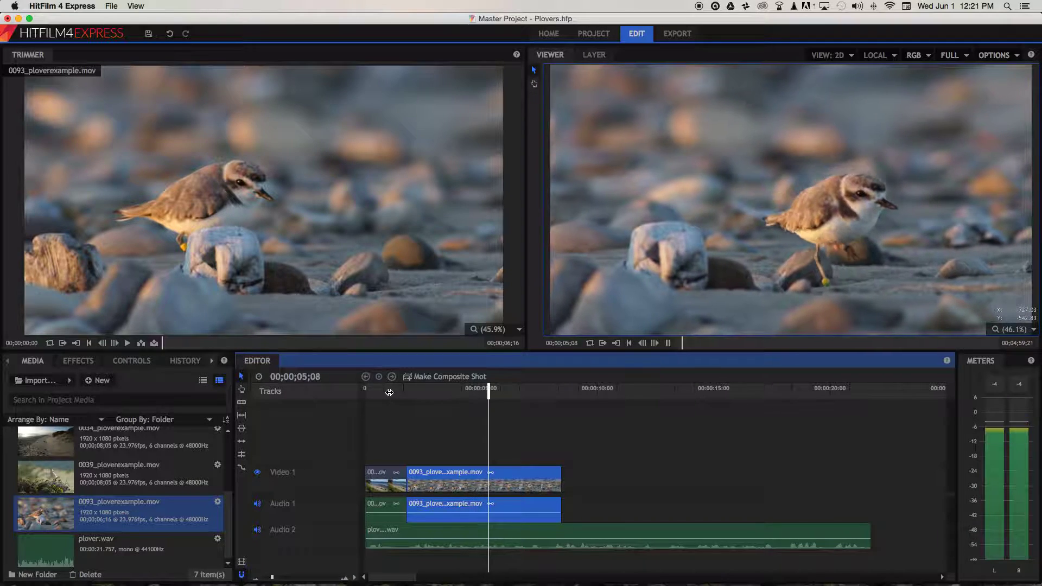
pyautogui.moveTo(533, 390); pyautogui.dragTo(454, 393)
pyautogui.press('space')
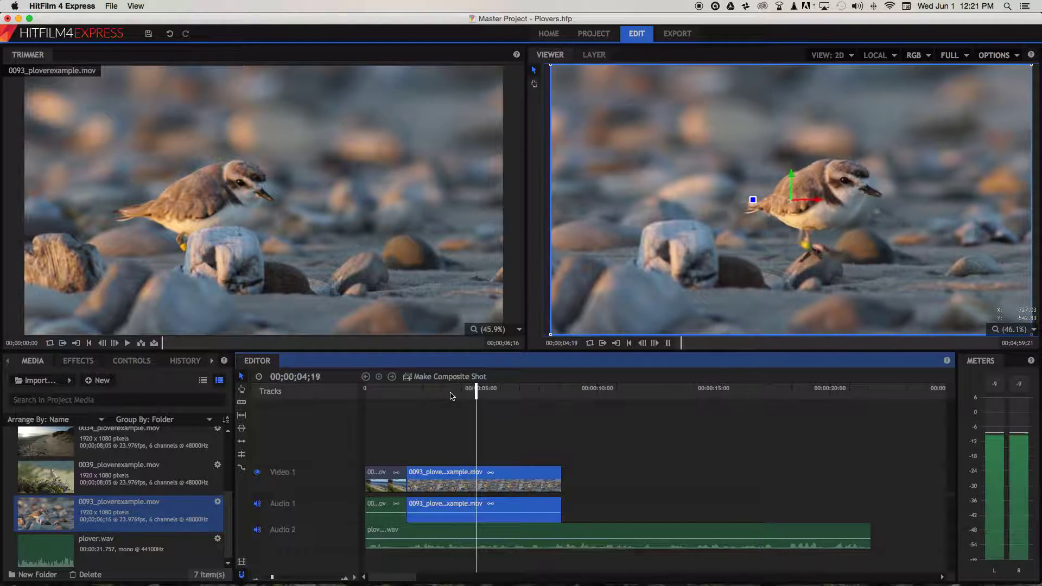
# Trim the end of the 0093 clip to 00;00;05;06 and add 0034_ploverexample.mov directly after it
pyautogui.press('space')
pyautogui.moveTo(561, 472); pyautogui.dragTo(485, 473)
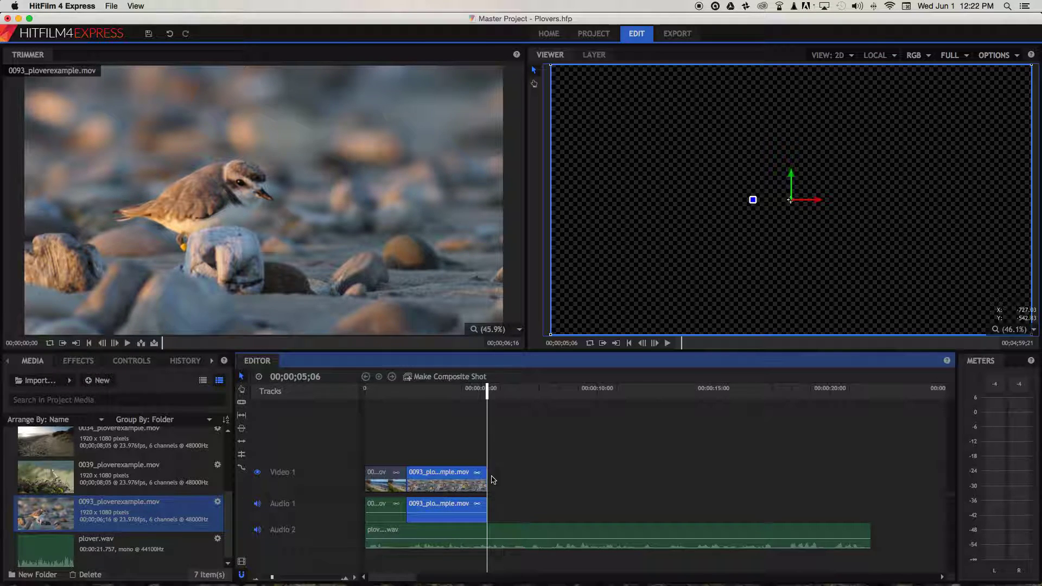
pyautogui.scroll(3, 107, 471)
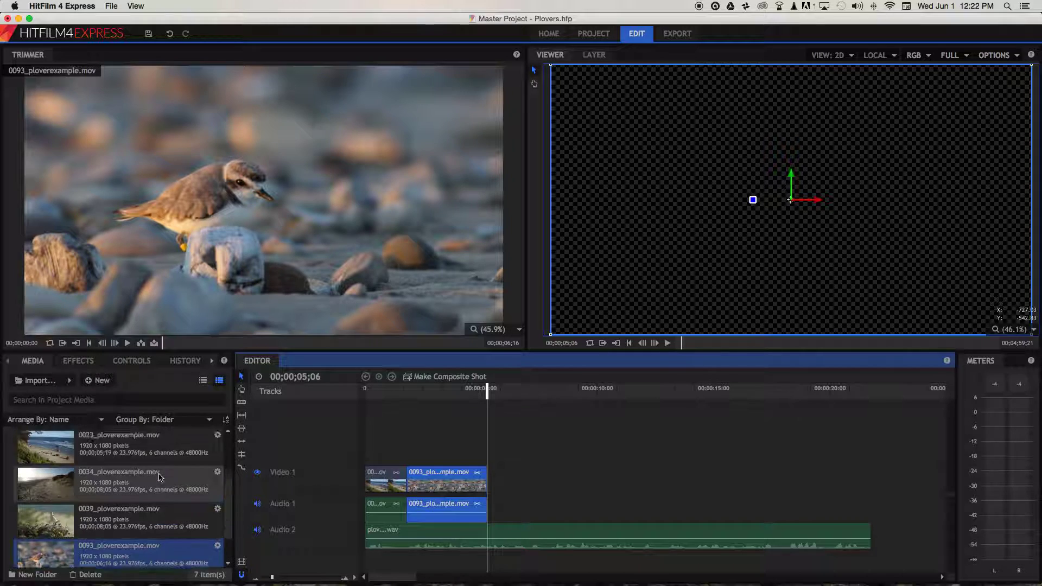
pyautogui.scroll(-3, 106, 471)
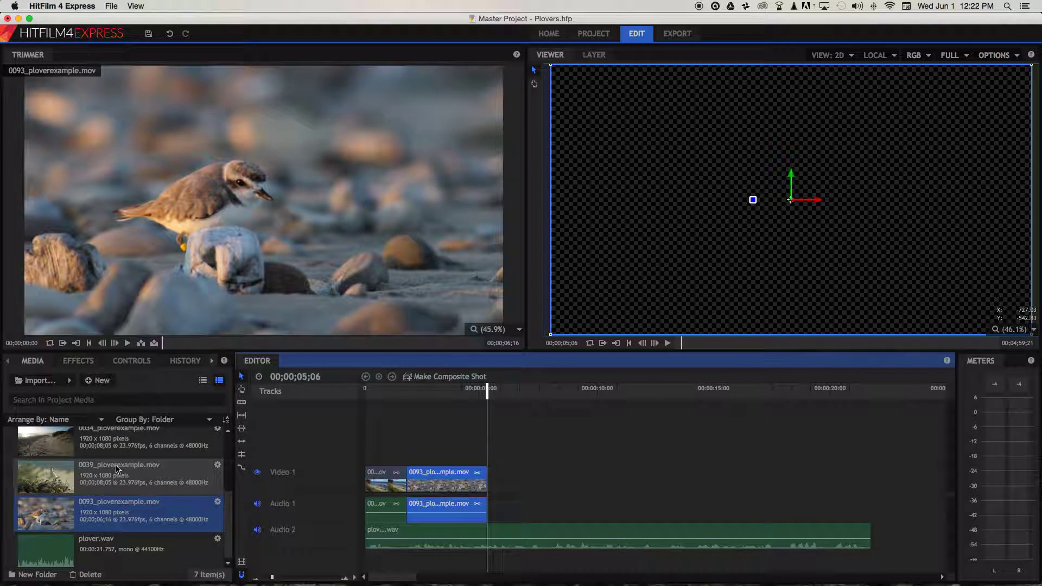
pyautogui.scroll(2, 167, 506)
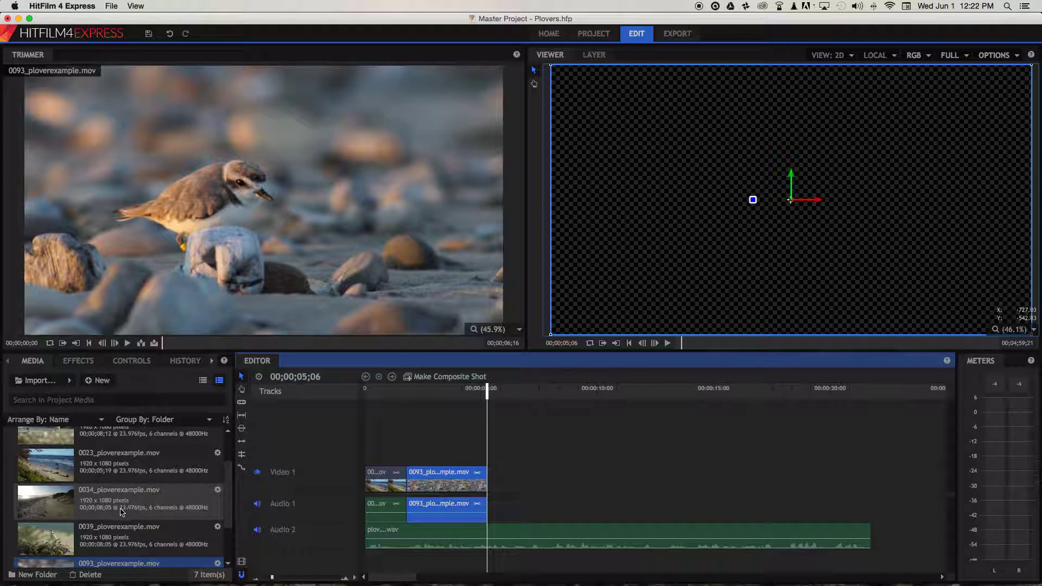
pyautogui.scroll(2, 115, 515)
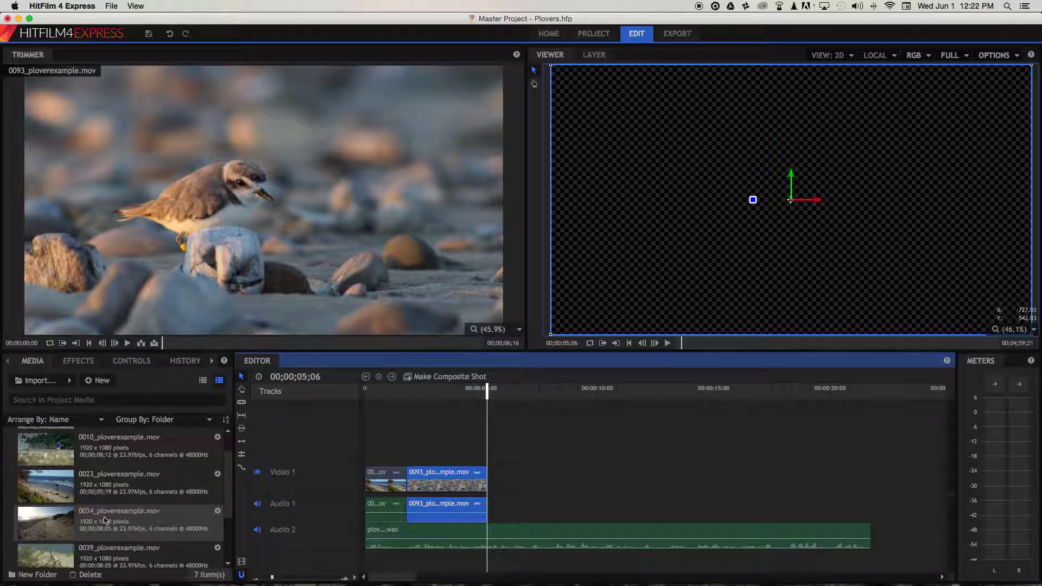
pyautogui.moveTo(38, 528); pyautogui.dragTo(490, 479)
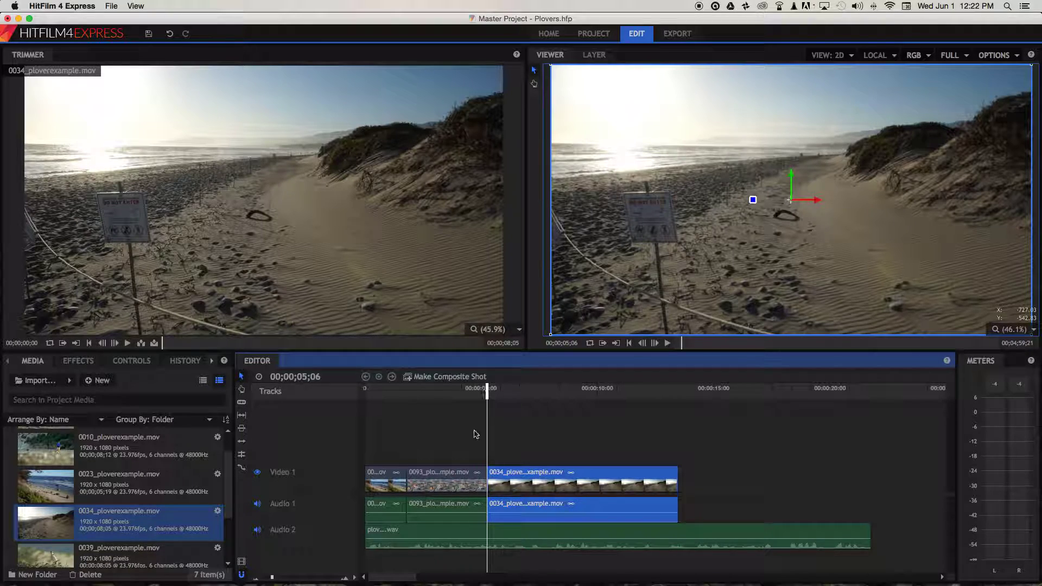
# Play the 0034 clip against the narration and trim its end to 00;00;09;03
pyautogui.moveTo(487, 389); pyautogui.dragTo(486, 390)
pyautogui.press('space')
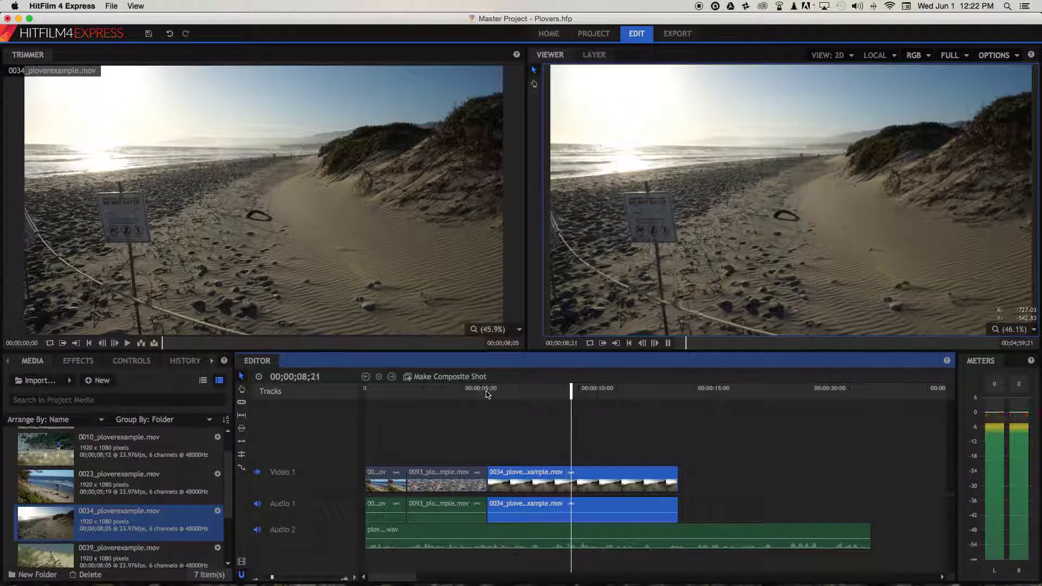
pyautogui.press('space')
pyautogui.moveTo(671, 477); pyautogui.dragTo(575, 476)
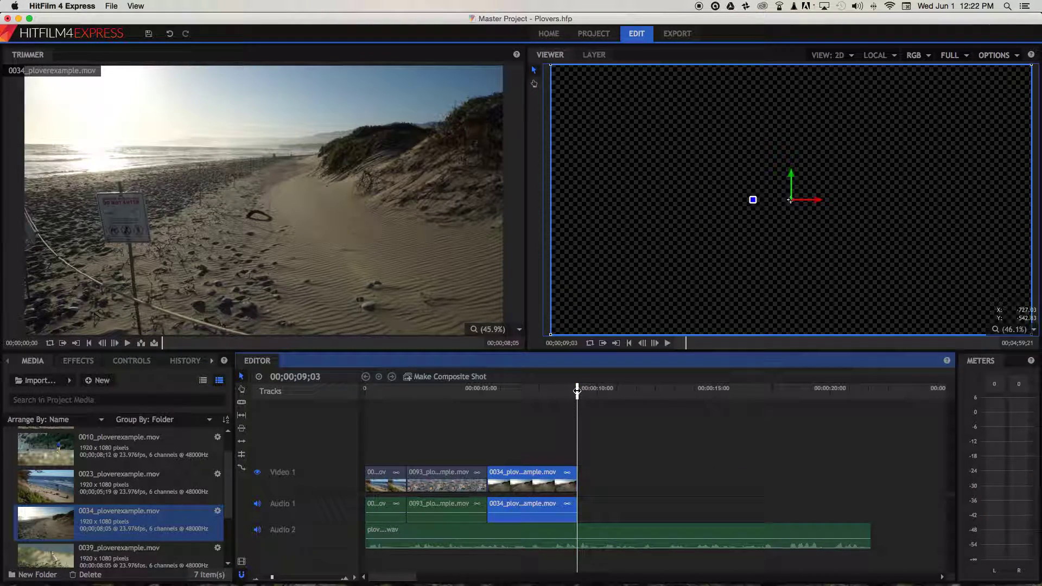
# Convert the 0034 clip on the timeline into a composite shot, taking its properties from the selected clip
pyautogui.moveTo(576, 388); pyautogui.dragTo(535, 388)
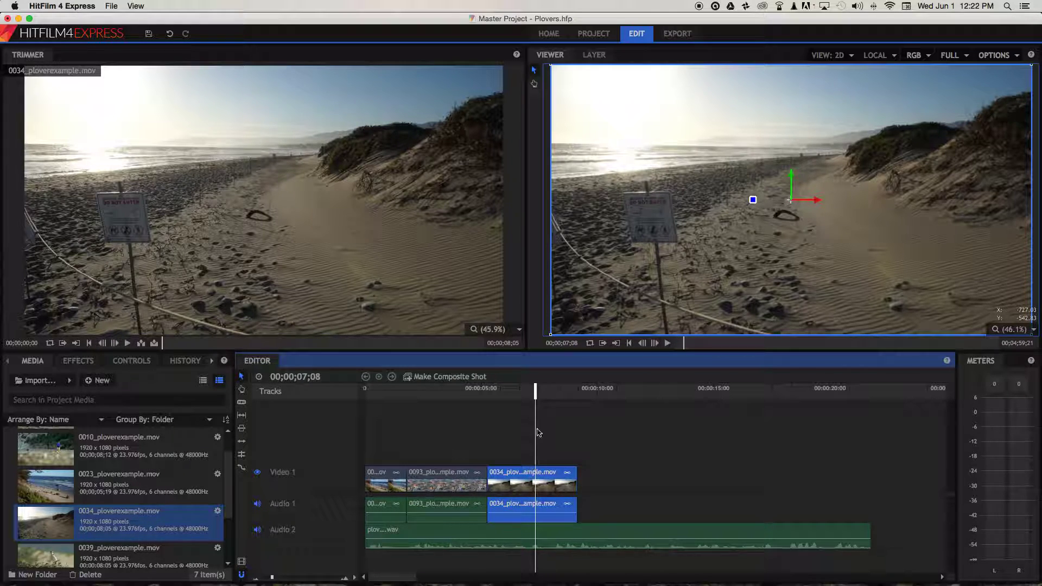
pyautogui.moveTo(535, 389); pyautogui.dragTo(522, 390)
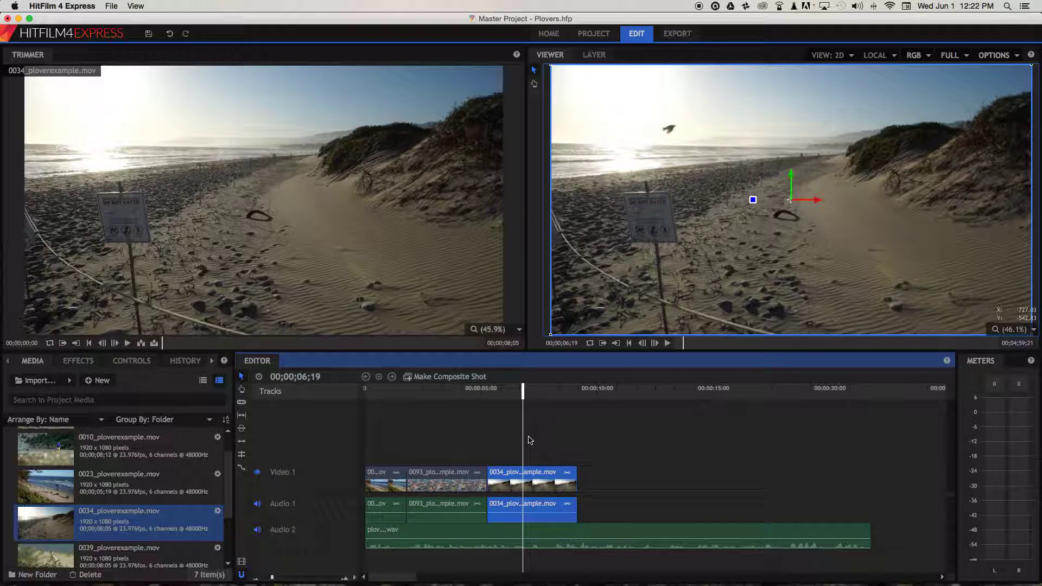
pyautogui.rightClick(523, 477)
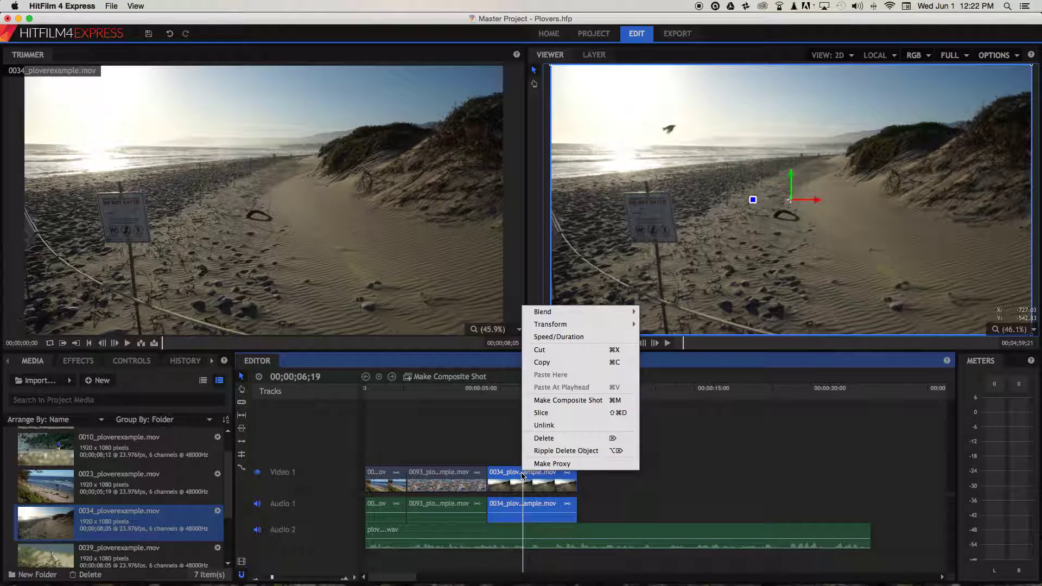
pyautogui.click(564, 400)
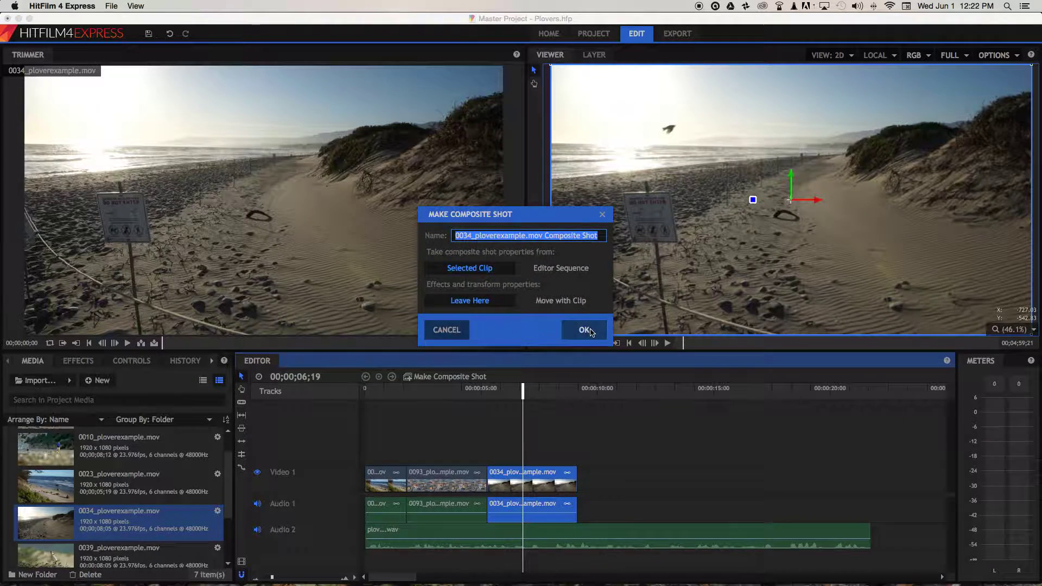
pyautogui.click(576, 325)
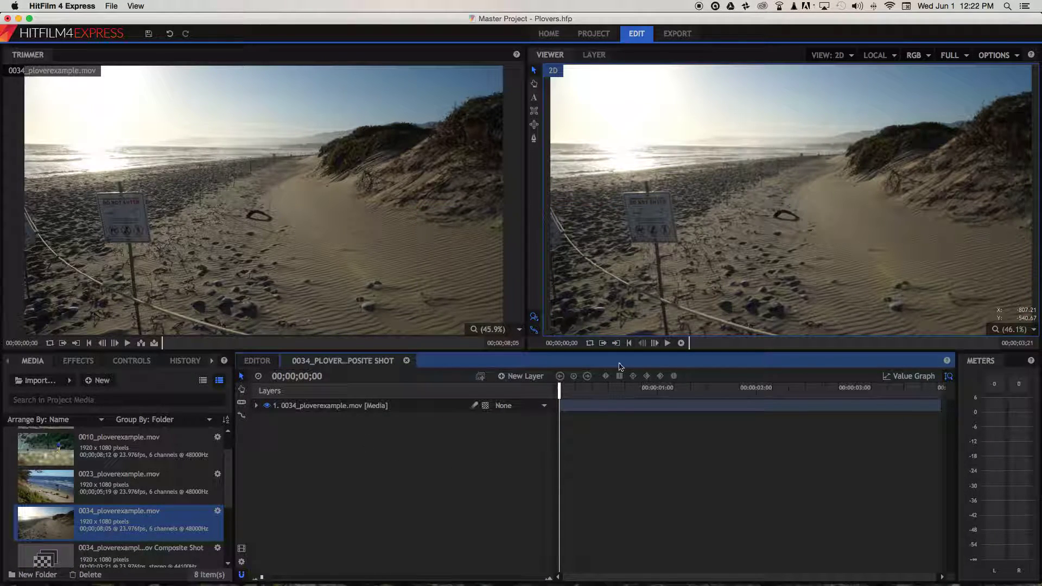
# Create a text box 800 wide and 400 high over the beach footage in the composite shot
pyautogui.click(535, 98)
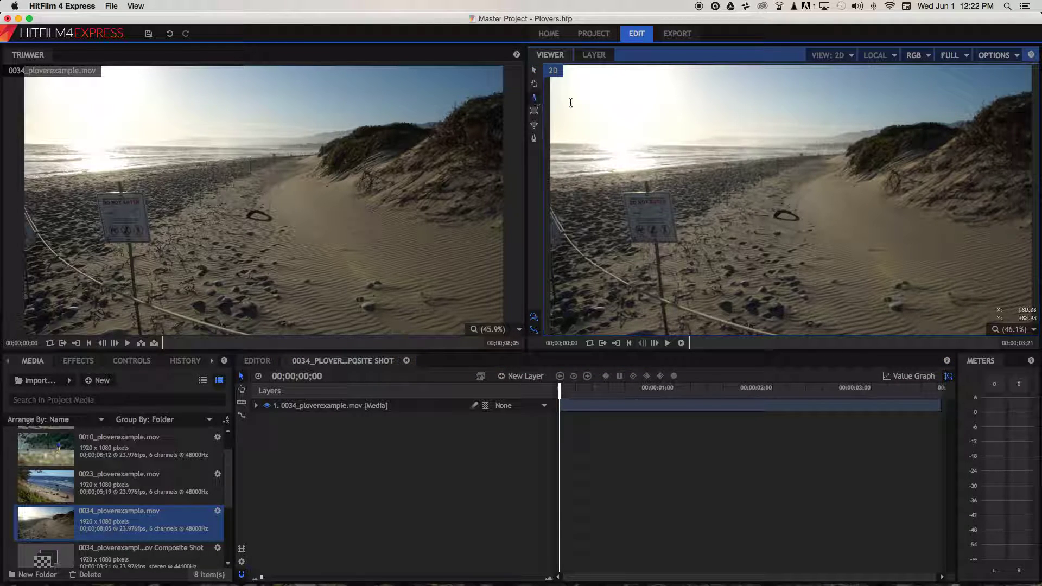
pyautogui.click(649, 139)
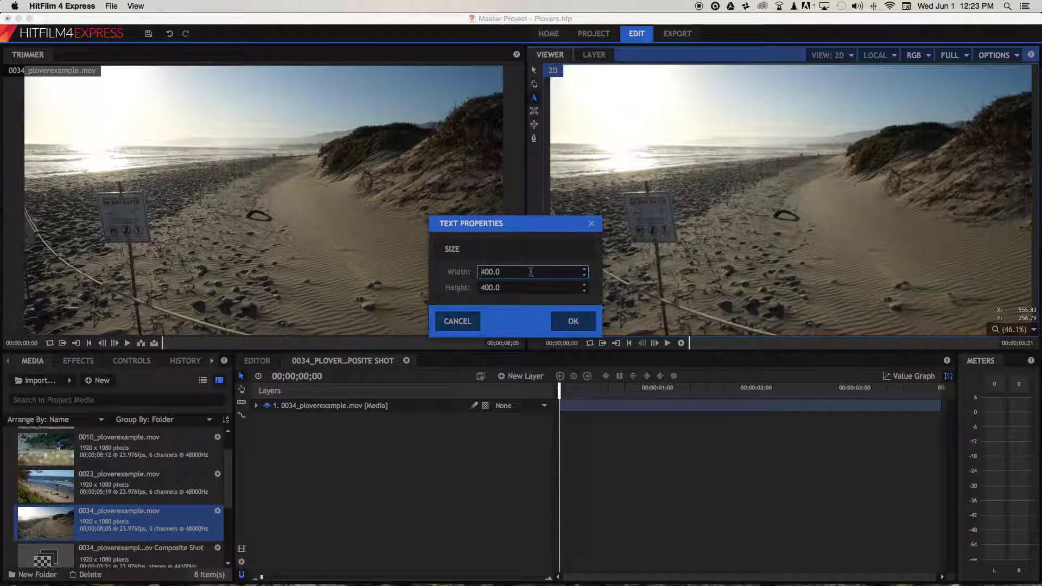
pyautogui.doubleClick(507, 271)
pyautogui.click(491, 271)
pyautogui.doubleClick(491, 271)
pyautogui.click(492, 272)
pyautogui.click(491, 271)
pyautogui.doubleClick(491, 271)
pyautogui.write('800')
pyautogui.press('Return')
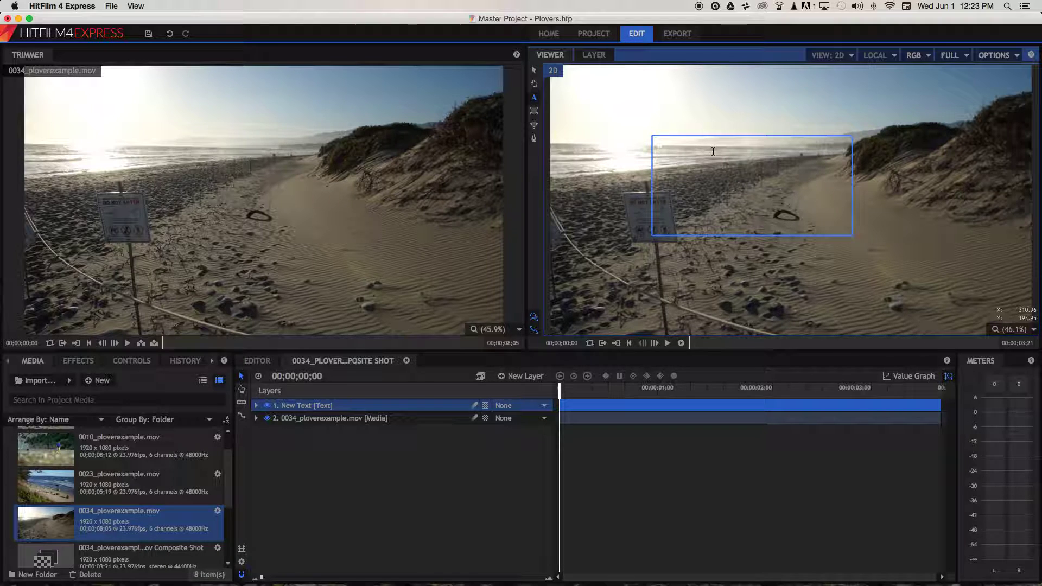
# Enter "Negative trend graph" and, on a separate line, "Stop motion" in the text box
pyautogui.write('negative trend gra')
pyautogui.write('Stop motopn')
pyautogui.press('BackSpace')
pyautogui.press('BackSpace')
pyautogui.press('BackSpace')
pyautogui.write('ion')
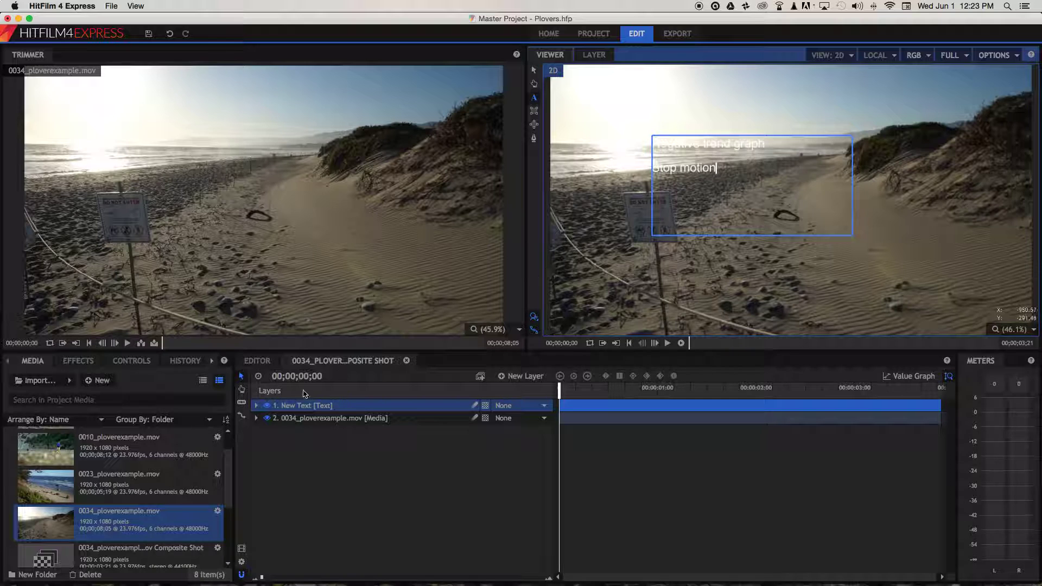
# Move the text layer down and to the right over the sand, with its Y position at about -255
pyautogui.click(256, 405)
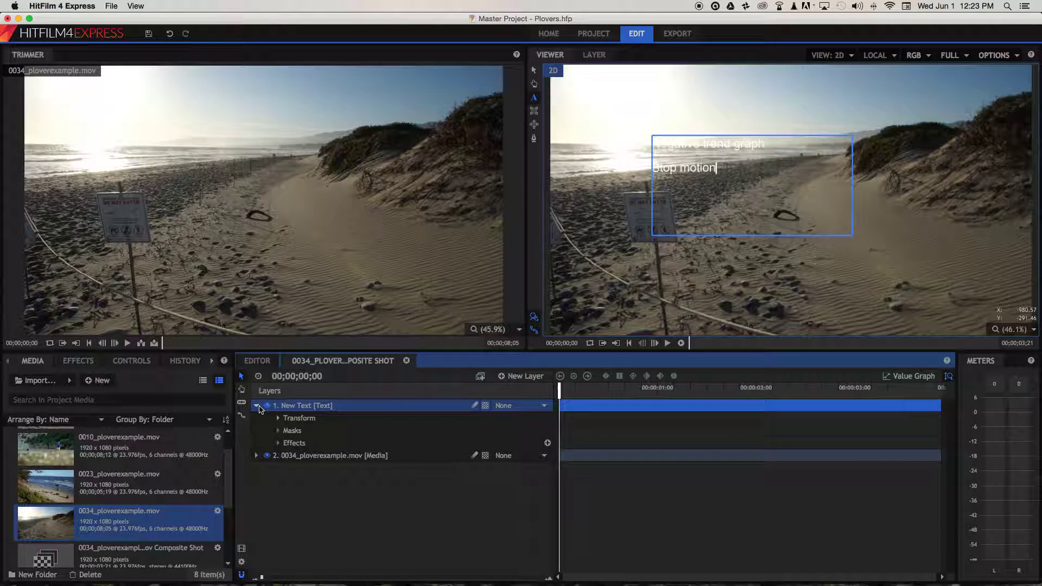
pyautogui.click(278, 418)
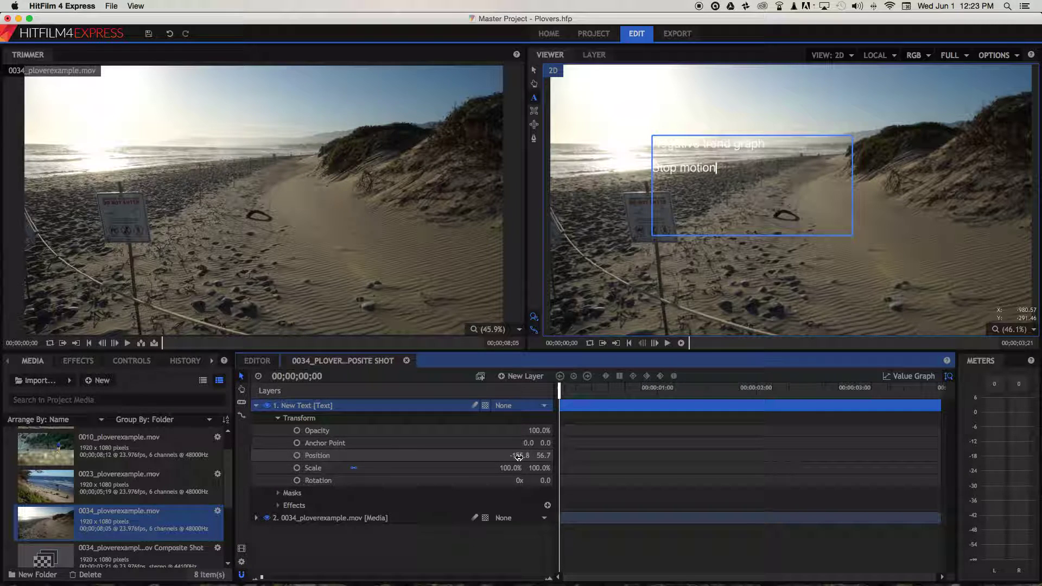
pyautogui.moveTo(543, 455); pyautogui.dragTo(511, 455)
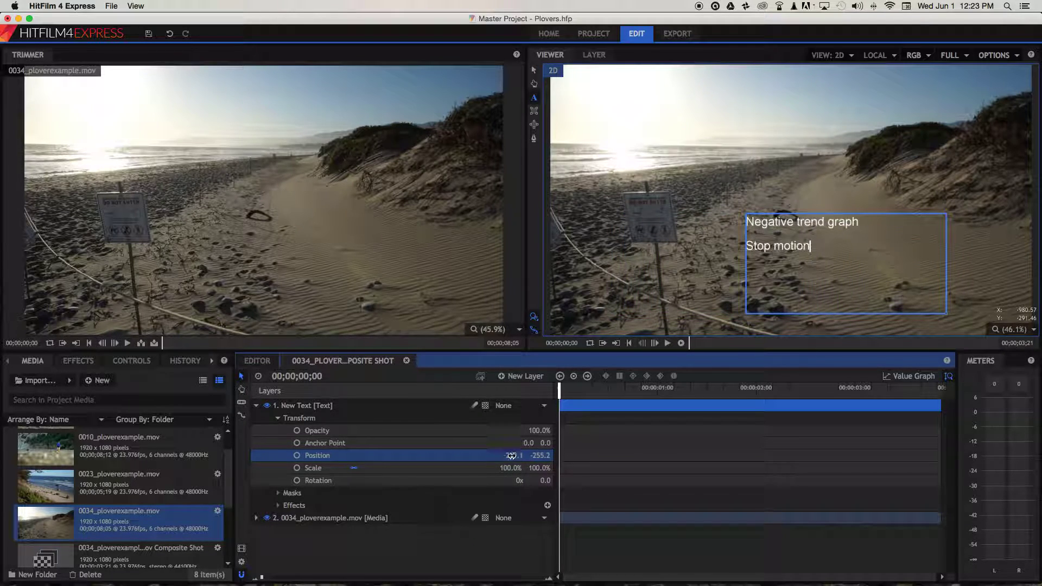
pyautogui.click(255, 406)
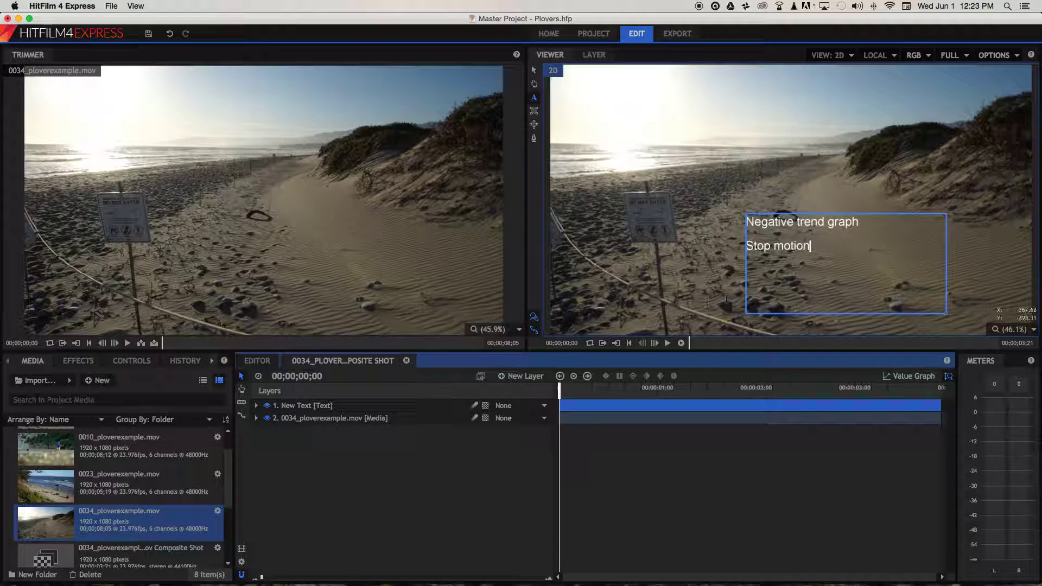
# Return to the main editor sequence and play the composite shot with its placeholder text against the narration
pyautogui.click(256, 360)
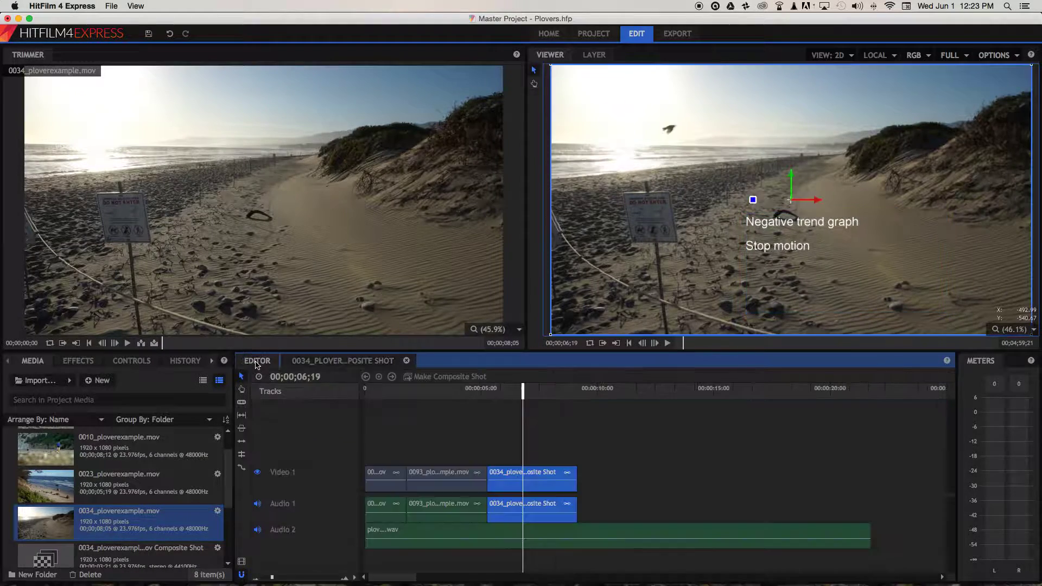
pyautogui.moveTo(523, 391); pyautogui.dragTo(463, 399)
pyautogui.press('space')
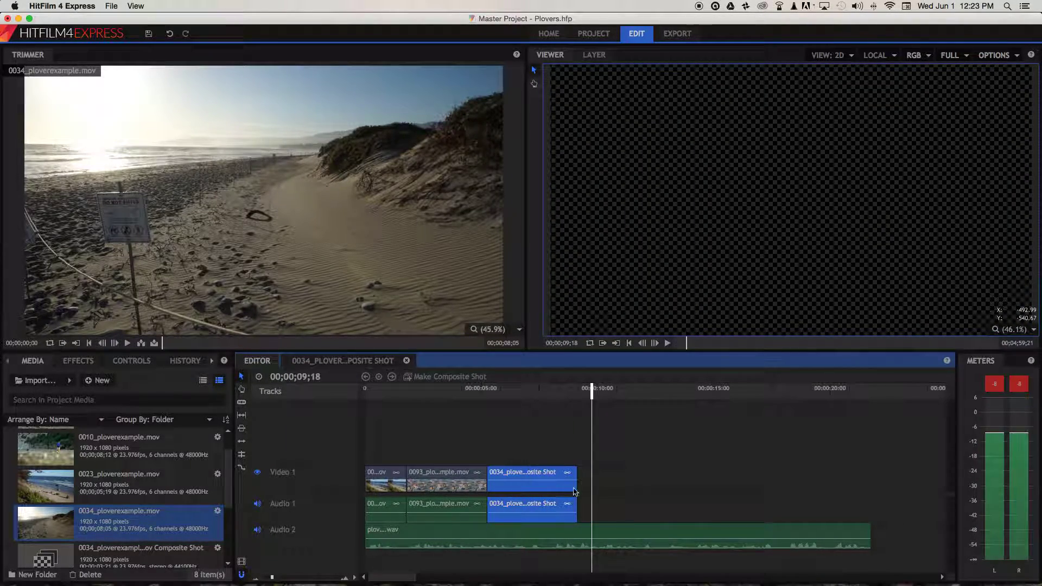
pyautogui.click(537, 397)
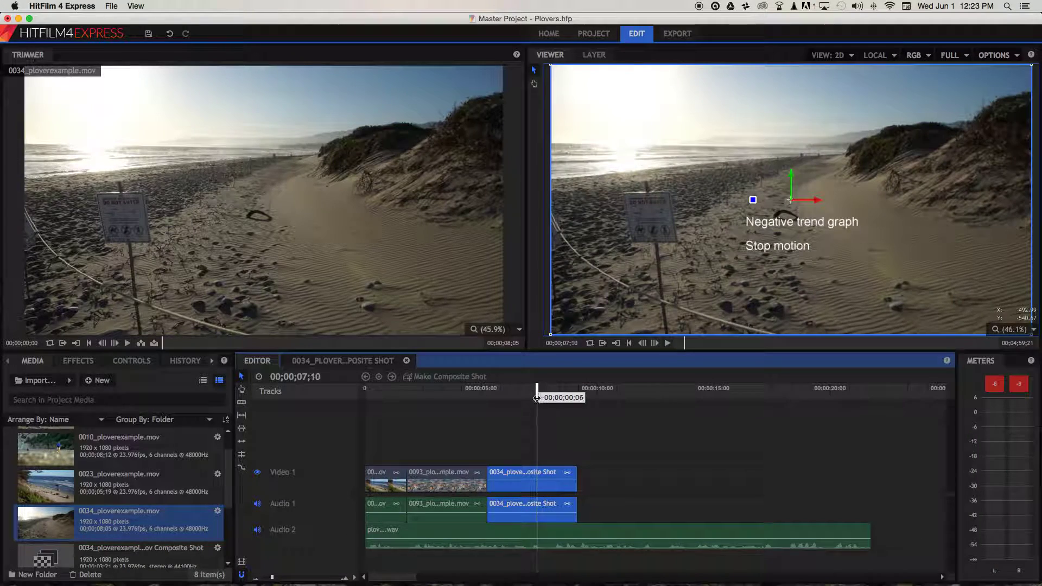
# Add 0034_ploverexample.mov after the composite shot at 00;00;09;03 and trim its end to 00;00;14;06 to fit the narration
pyautogui.moveTo(120, 521); pyautogui.dragTo(577, 473)
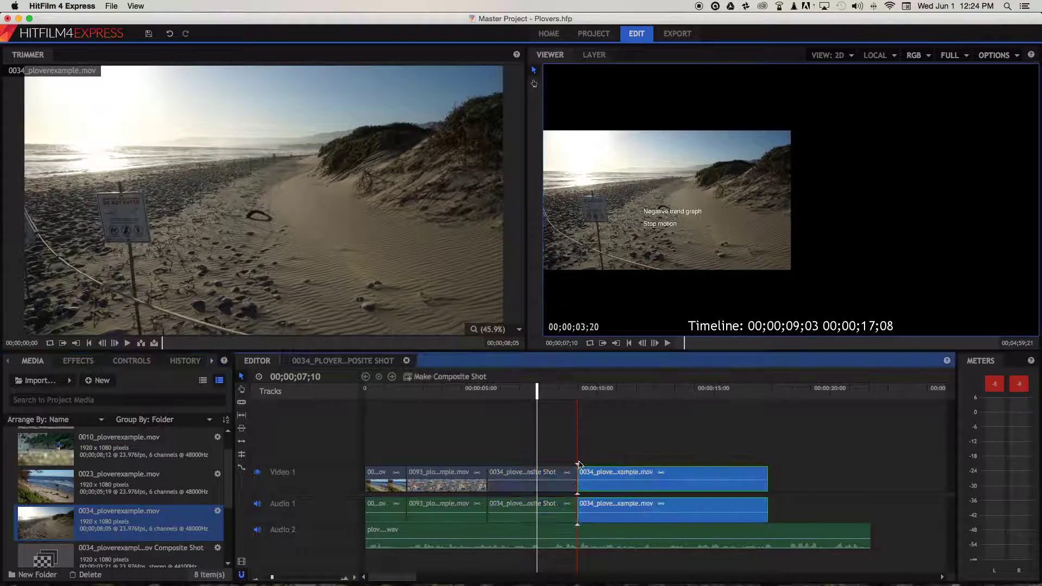
pyautogui.moveTo(539, 390); pyautogui.dragTo(564, 389)
pyautogui.press('space')
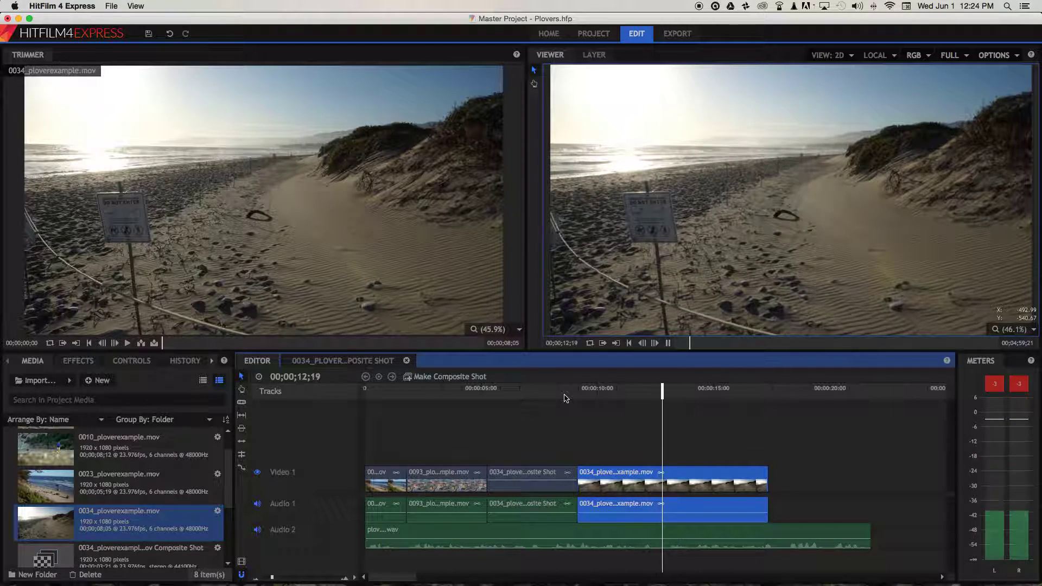
pyautogui.press('space')
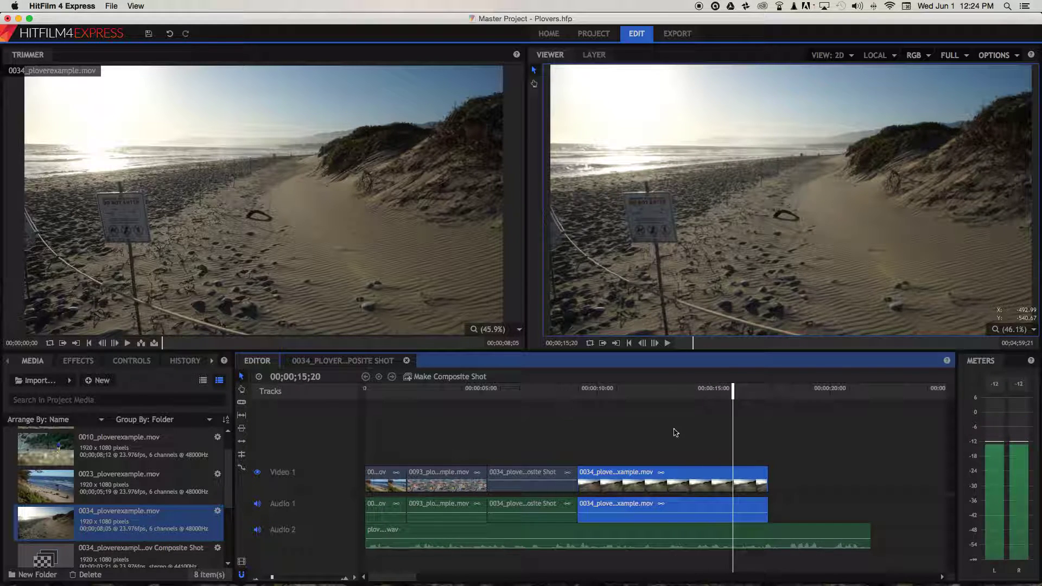
pyautogui.moveTo(738, 395); pyautogui.dragTo(697, 400)
pyautogui.moveTo(768, 477); pyautogui.dragTo(696, 478)
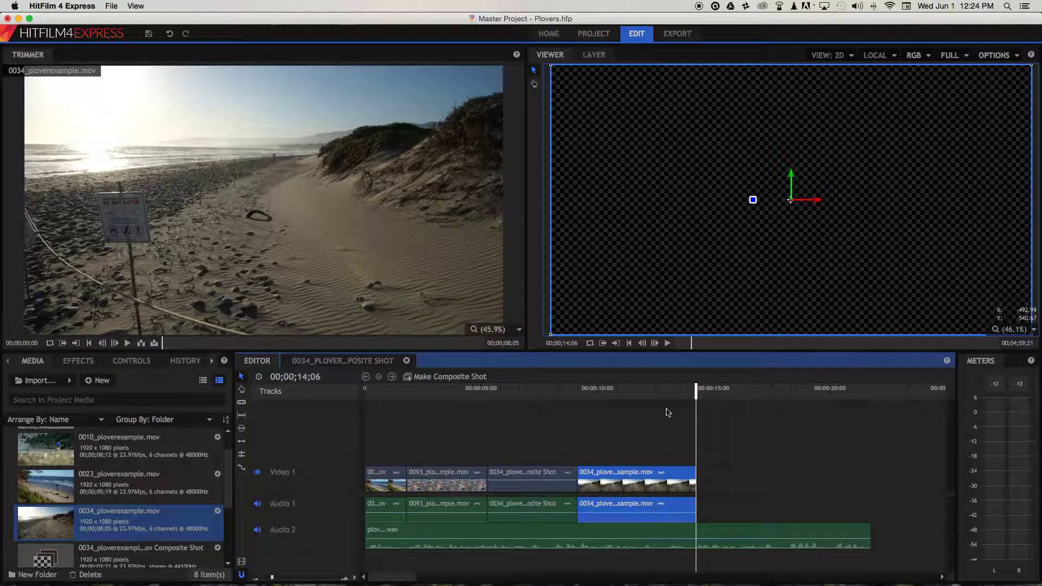
# Add 0010_ploverexample.mov directly after the second 0034 clip at 00;00;14;06 and play it against the narration
pyautogui.scroll(1, 155, 465)
pyautogui.moveTo(154, 465); pyautogui.dragTo(699, 479)
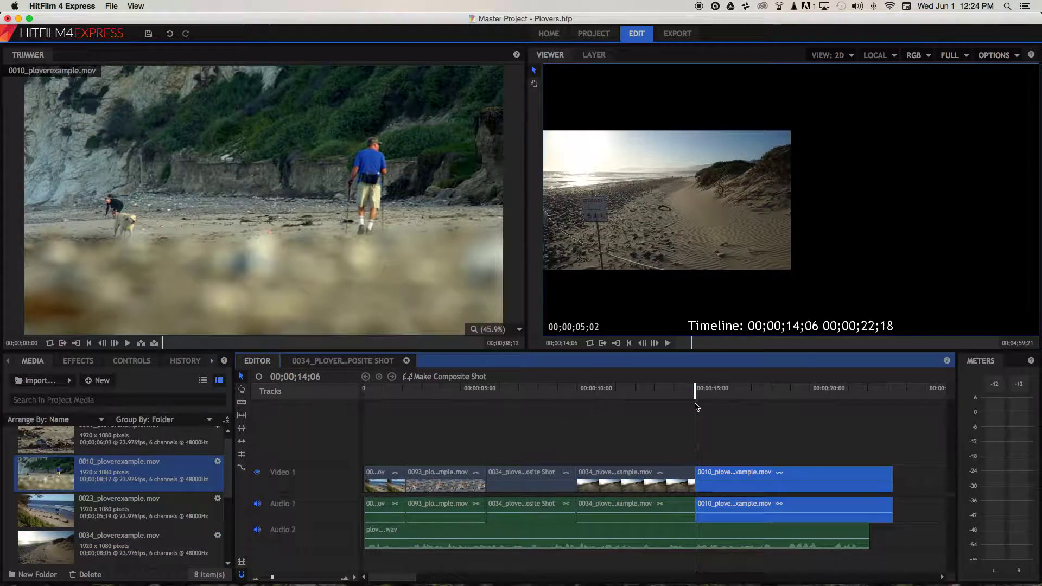
pyautogui.click(660, 393)
pyautogui.press('space')
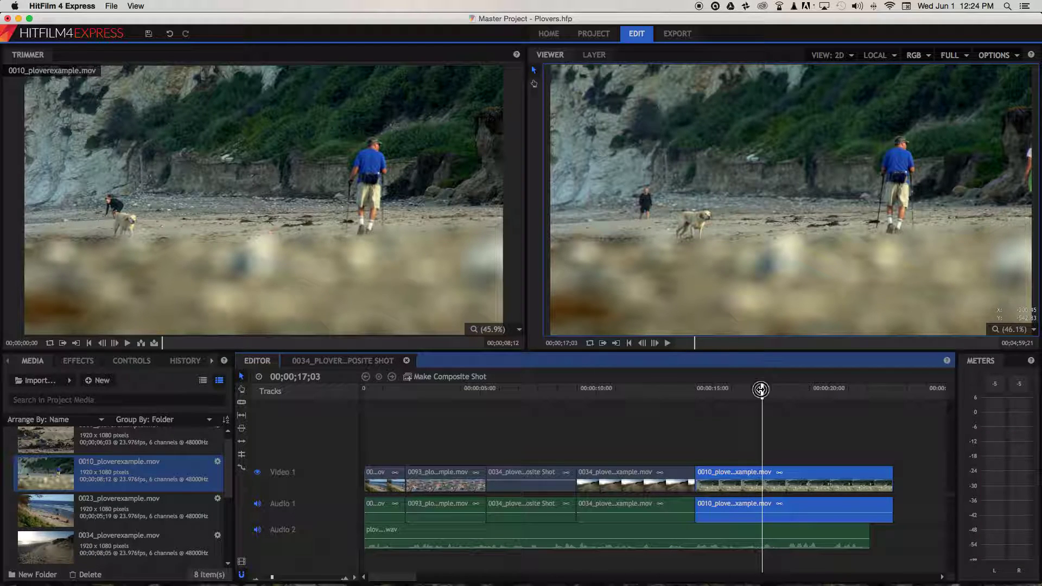
# Cut the opening of the 0010 clip up to 00;00;17;12, move the clip back to 00;00;14;06, and replay that part
pyautogui.moveTo(760, 389)
pyautogui.mouseDown()
pyautogui.moveTo(734, 390)
pyautogui.moveTo(770, 390)
pyautogui.mouseUp()
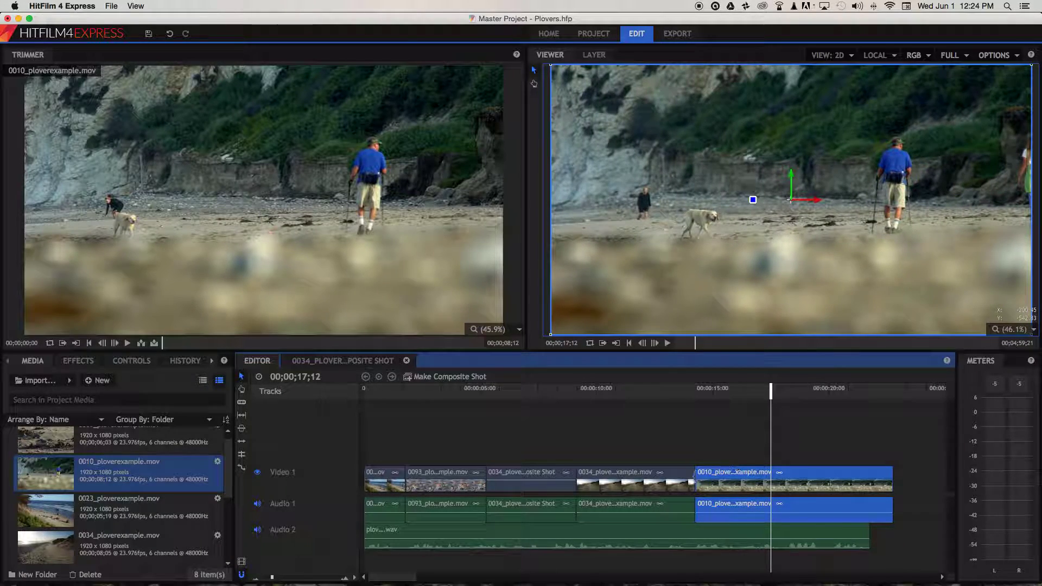
pyautogui.moveTo(719, 474); pyautogui.dragTo(732, 449)
pyautogui.moveTo(771, 390); pyautogui.dragTo(682, 399)
pyautogui.press('space')
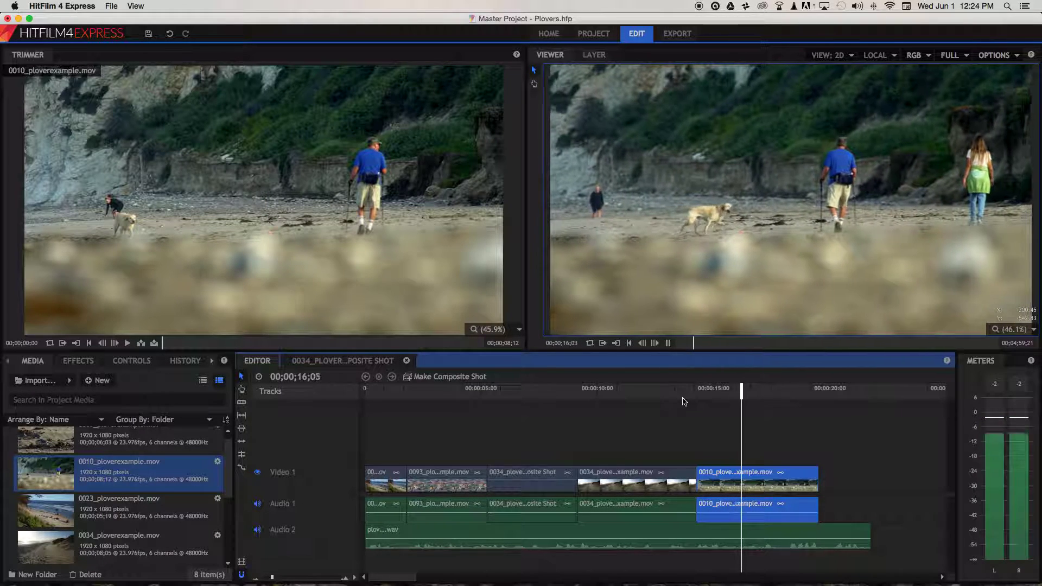
# Trim the end of the 0010 clip to 00;00;16;14 and add 0009_ploverexample.mov directly after it
pyautogui.click(815, 475)
pyautogui.moveTo(818, 475); pyautogui.dragTo(750, 476)
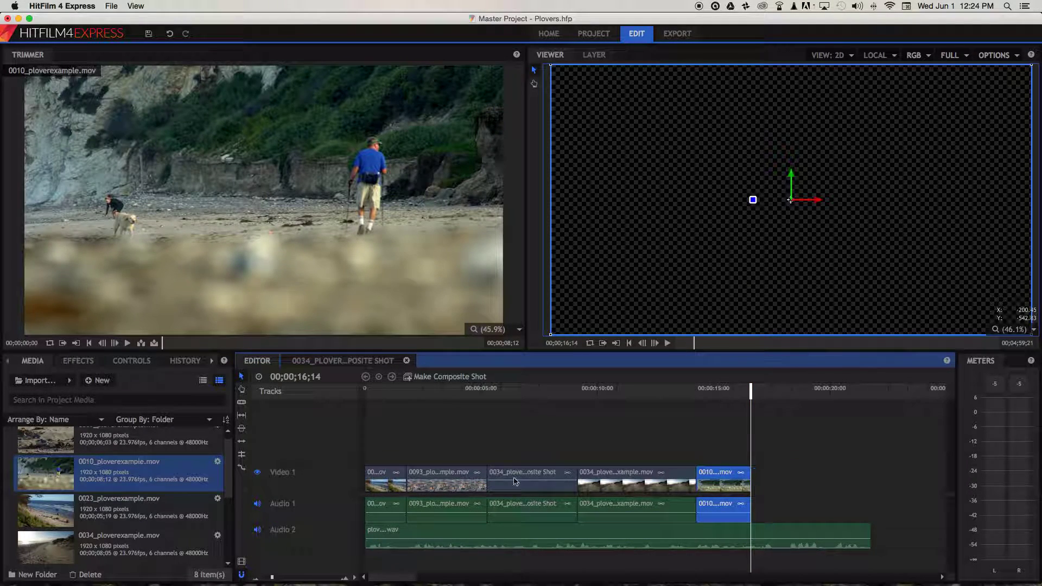
pyautogui.scroll(1, 133, 509)
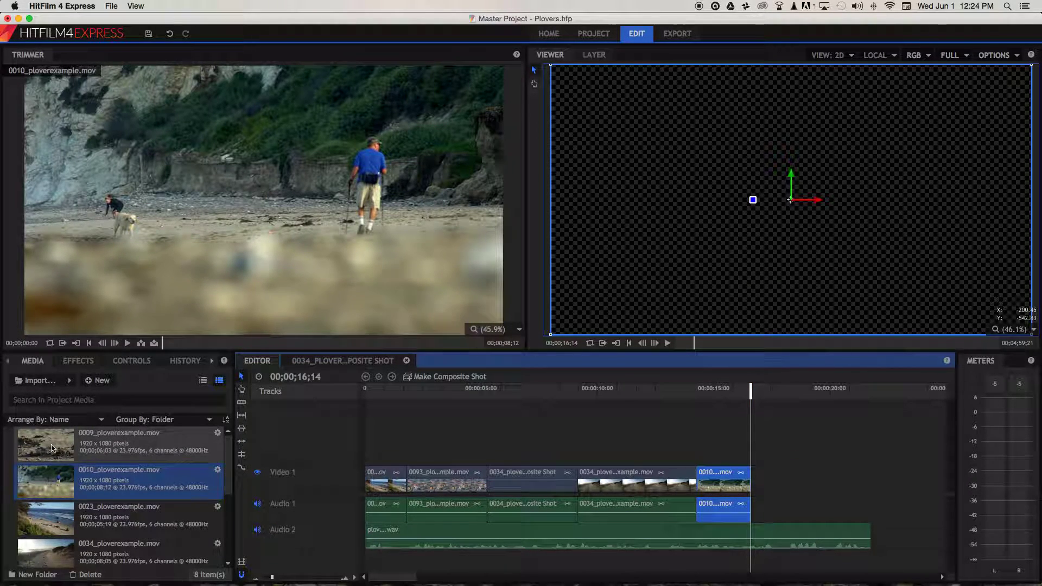
pyautogui.moveTo(41, 448); pyautogui.dragTo(754, 480)
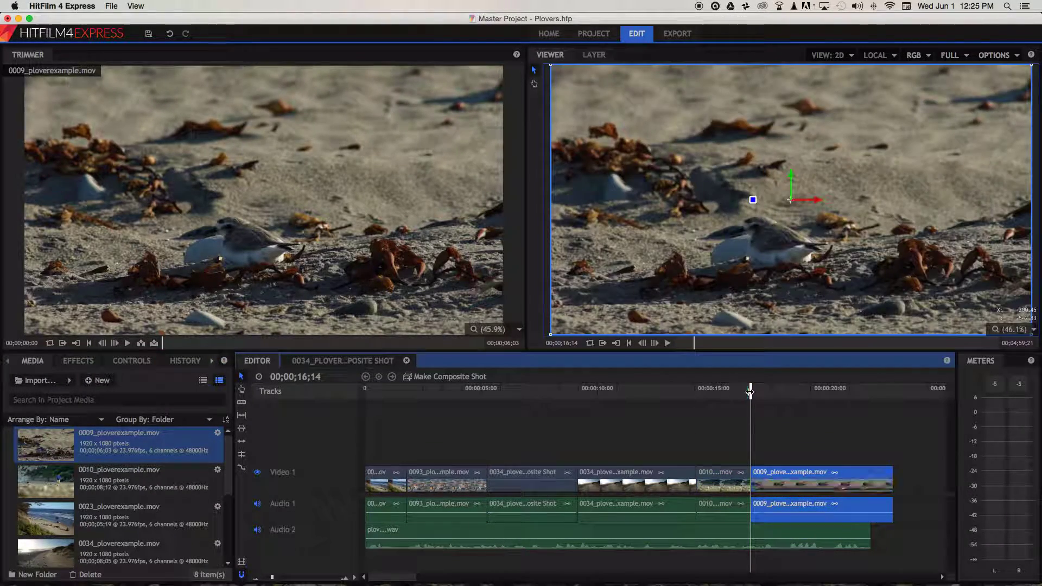
# Cut the opening of the 0009 clip, keep its start directly after the 0010 clip at 00;00;16;14, and play that part
pyautogui.moveTo(751, 390); pyautogui.dragTo(801, 391)
pyautogui.moveTo(779, 471)
pyautogui.mouseDown()
pyautogui.moveTo(829, 472)
pyautogui.moveTo(779, 472)
pyautogui.mouseUp()
pyautogui.moveTo(802, 392); pyautogui.dragTo(746, 393)
pyautogui.press('space')
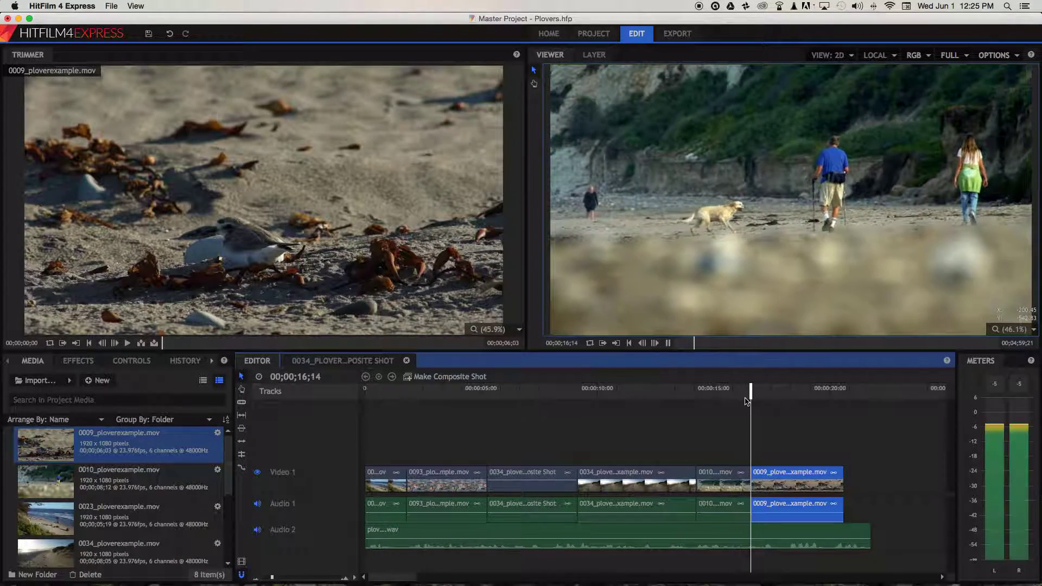
pyautogui.press('space')
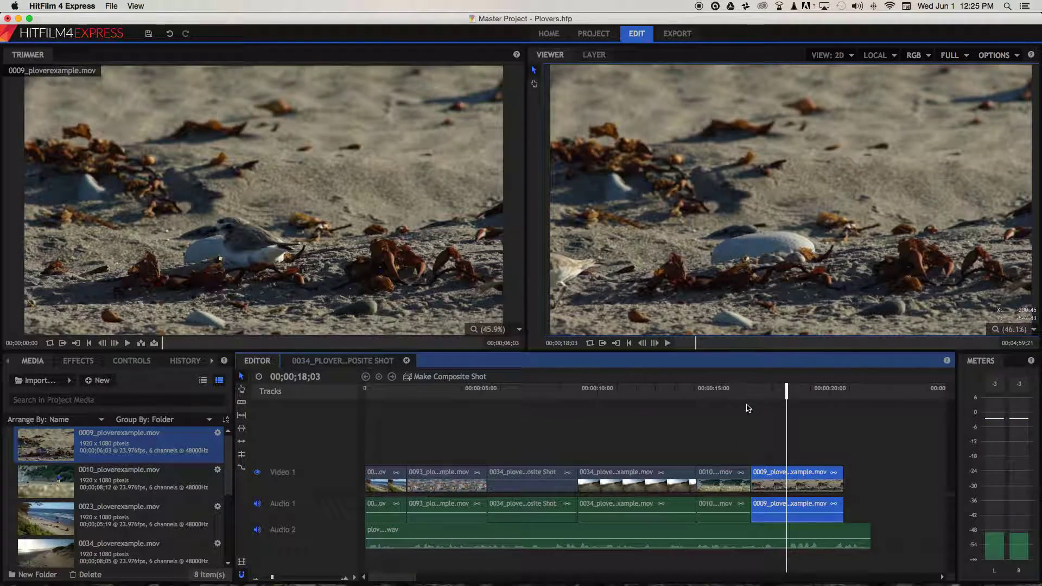
# Trim the end of the 0009 clip to 00;00;18;03 and add 0039_ploverexample.mov directly after it
pyautogui.moveTo(844, 472); pyautogui.dragTo(786, 472)
pyautogui.scroll(-5, 60, 477)
pyautogui.moveTo(38, 482); pyautogui.dragTo(791, 481)
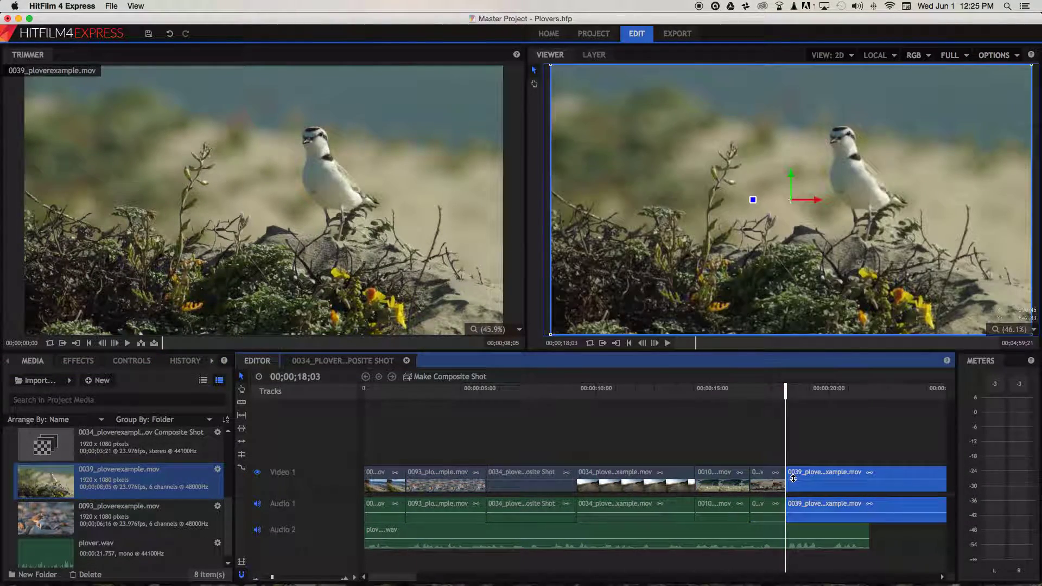
# Trim the 0039 clip's opening and end so it runs from 00;00;18;03 to the narration's end, and play it from 00;00;17;15
pyautogui.hscroll(3, 790, 479)
pyautogui.moveTo(679, 390)
pyautogui.mouseDown()
pyautogui.moveTo(706, 393)
pyautogui.moveTo(682, 393)
pyautogui.mouseUp()
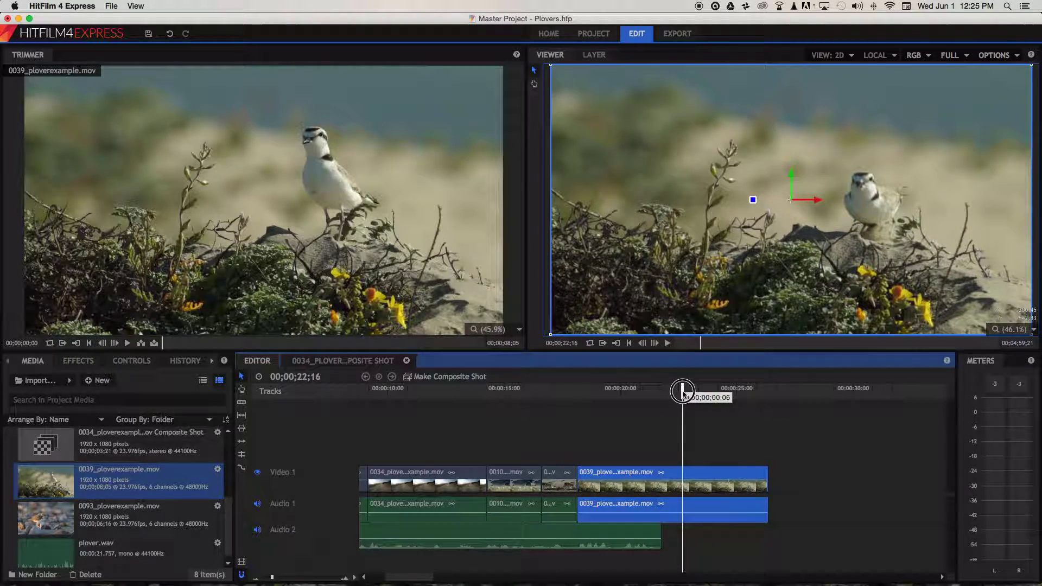
pyautogui.moveTo(578, 478); pyautogui.dragTo(621, 477)
pyautogui.click(562, 391)
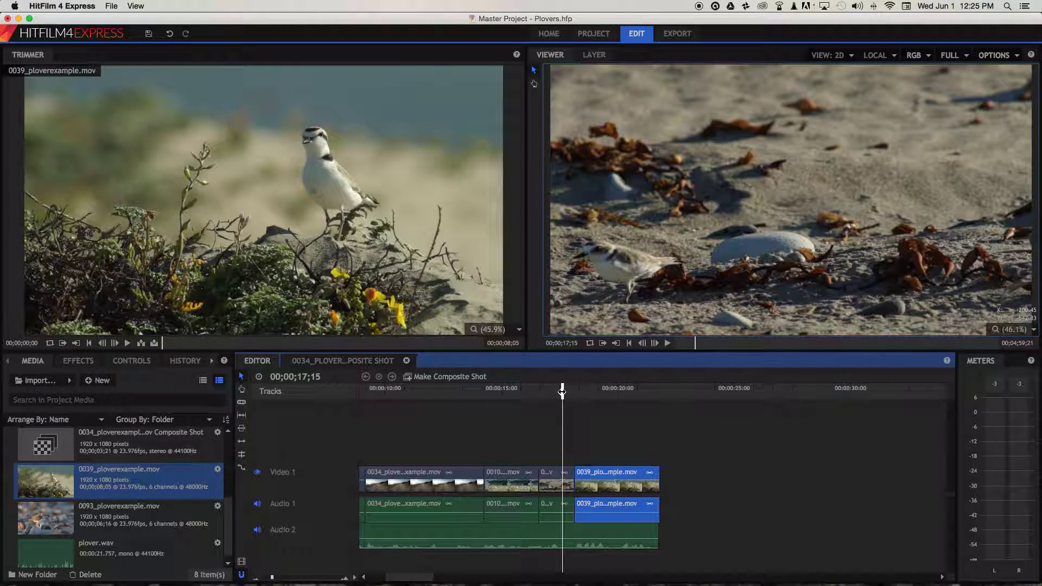
pyautogui.press('space')
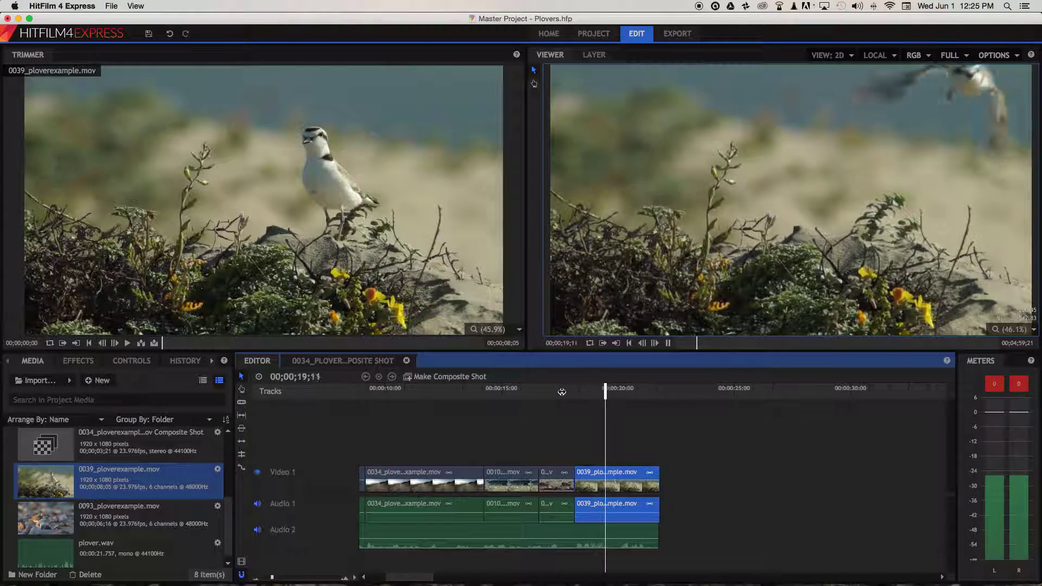
pyautogui.press('space')
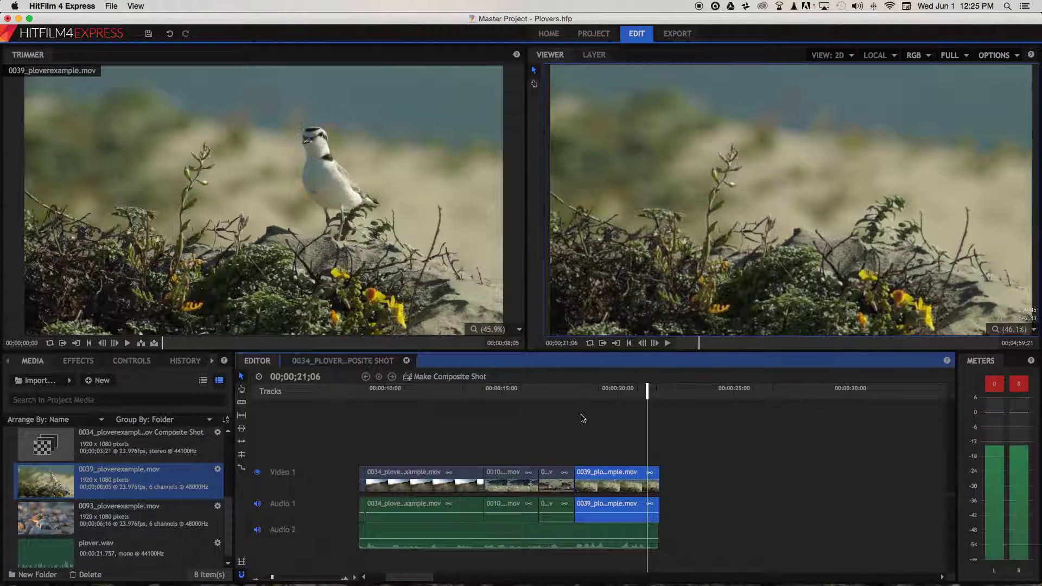
pyautogui.hscroll(-5, 608, 439)
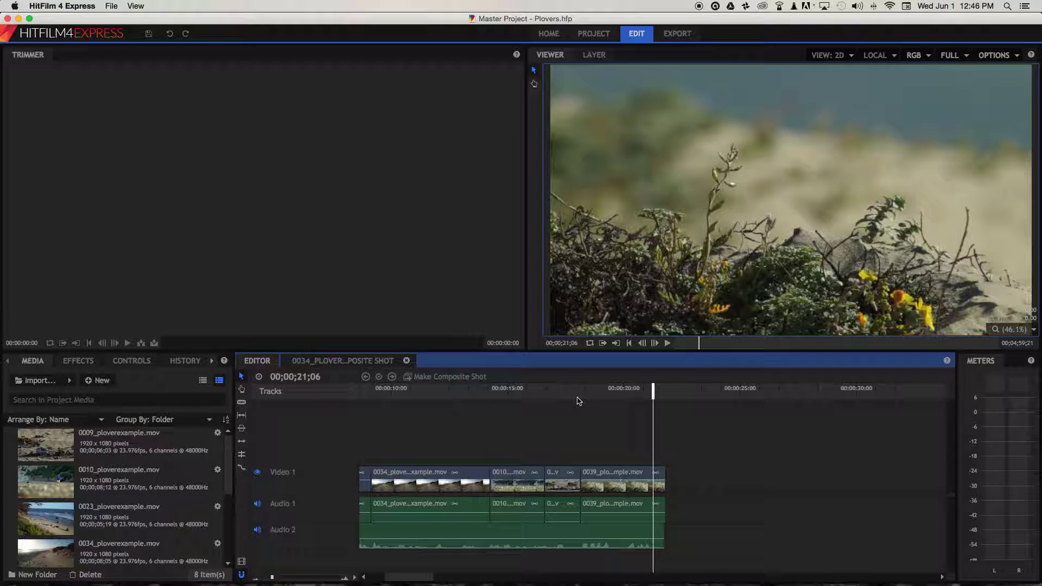
# Switch to Finder and duplicate the project file Master Project - Plovers.hfp on the video library drive
pyautogui.press('super+Tab')
pyautogui.press('super+Tab')
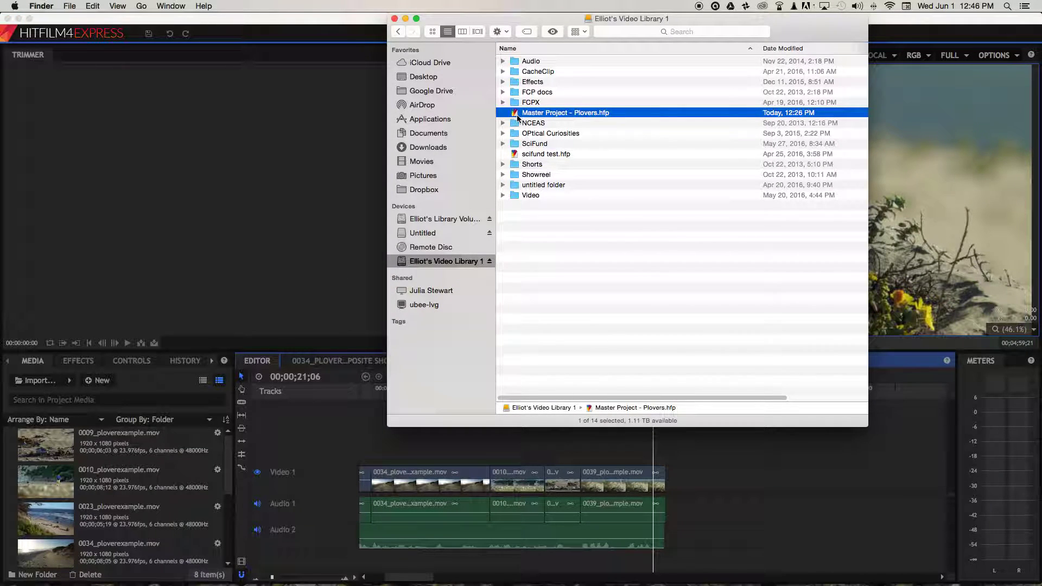
pyautogui.rightClick(517, 115)
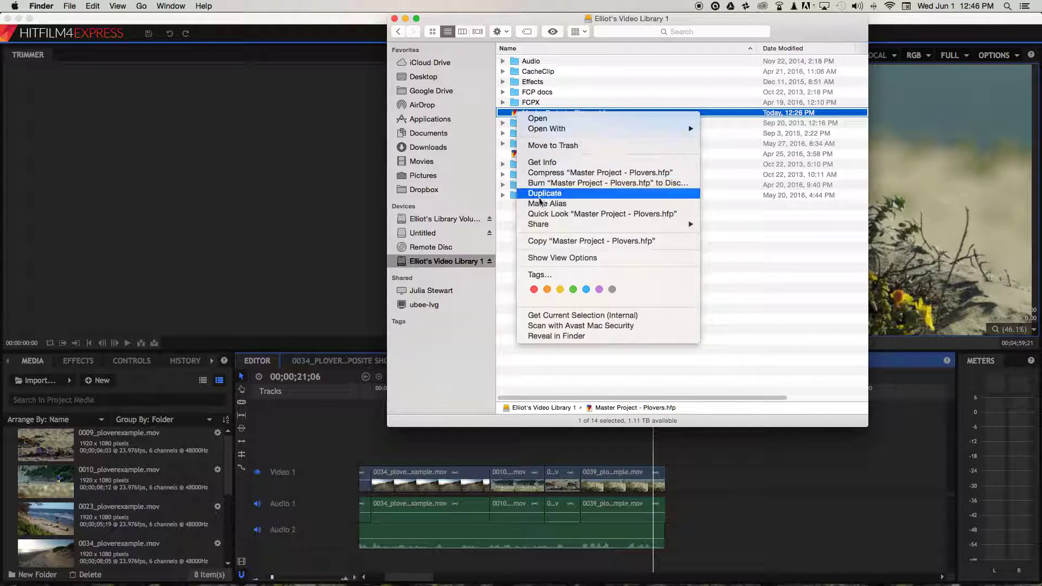
pyautogui.click(544, 194)
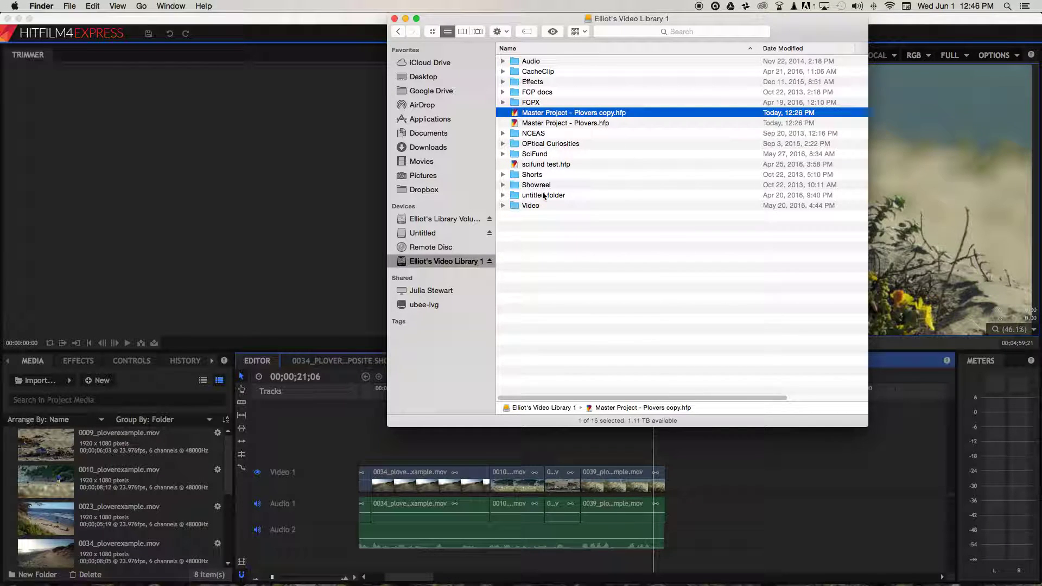